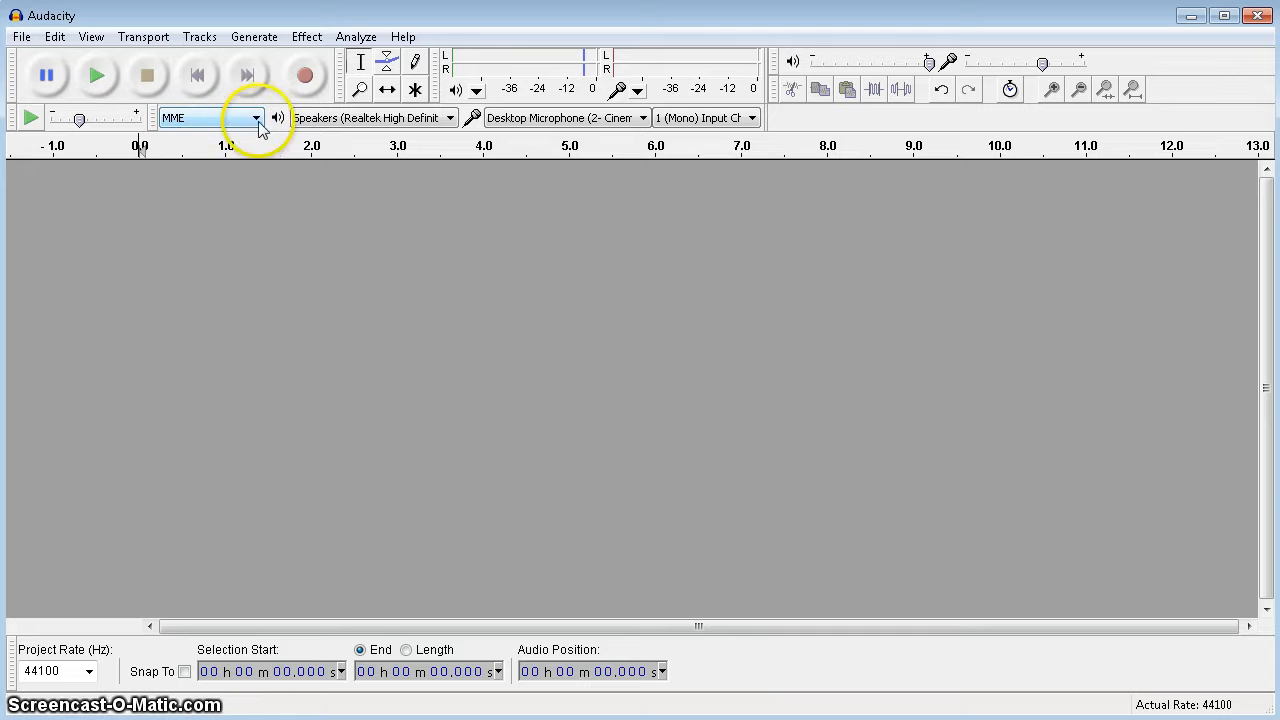
Review the available output and microphone devices, and set the recording input to 1 (Mono) channel.
{"action": "left_click", "coordinate": [340, 124]}
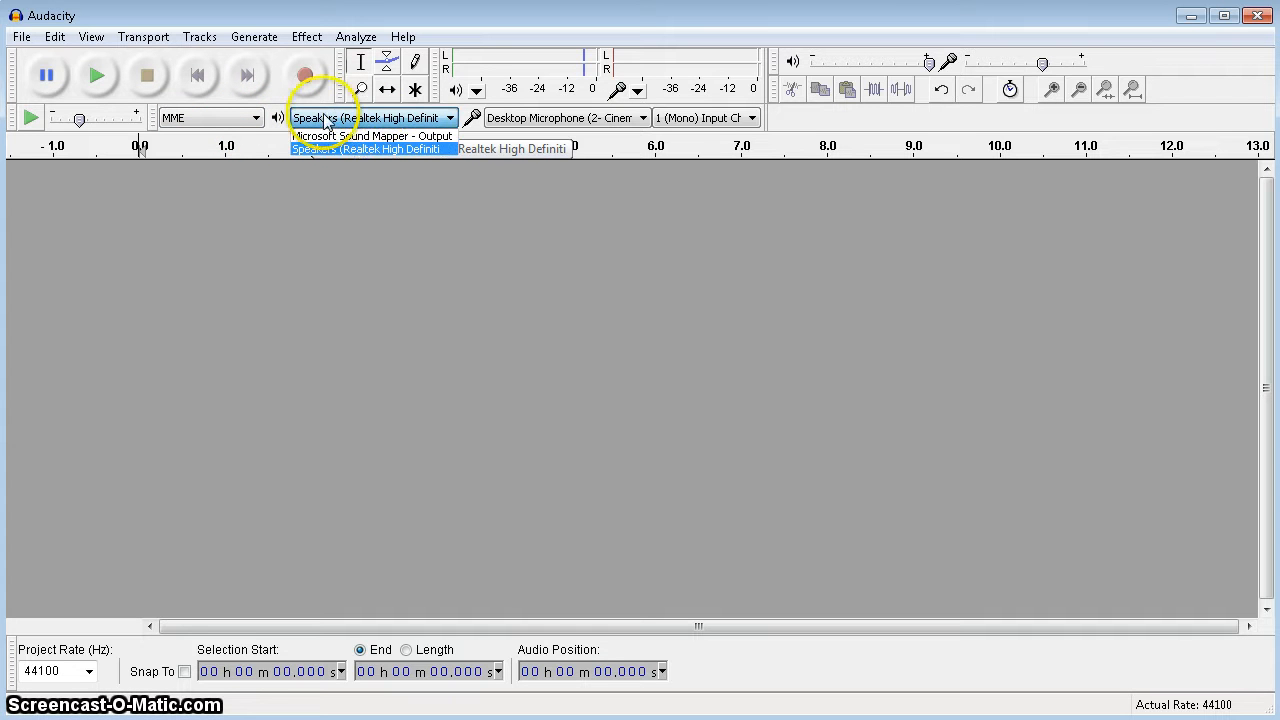
{"action": "left_click", "coordinate": [266, 146]}
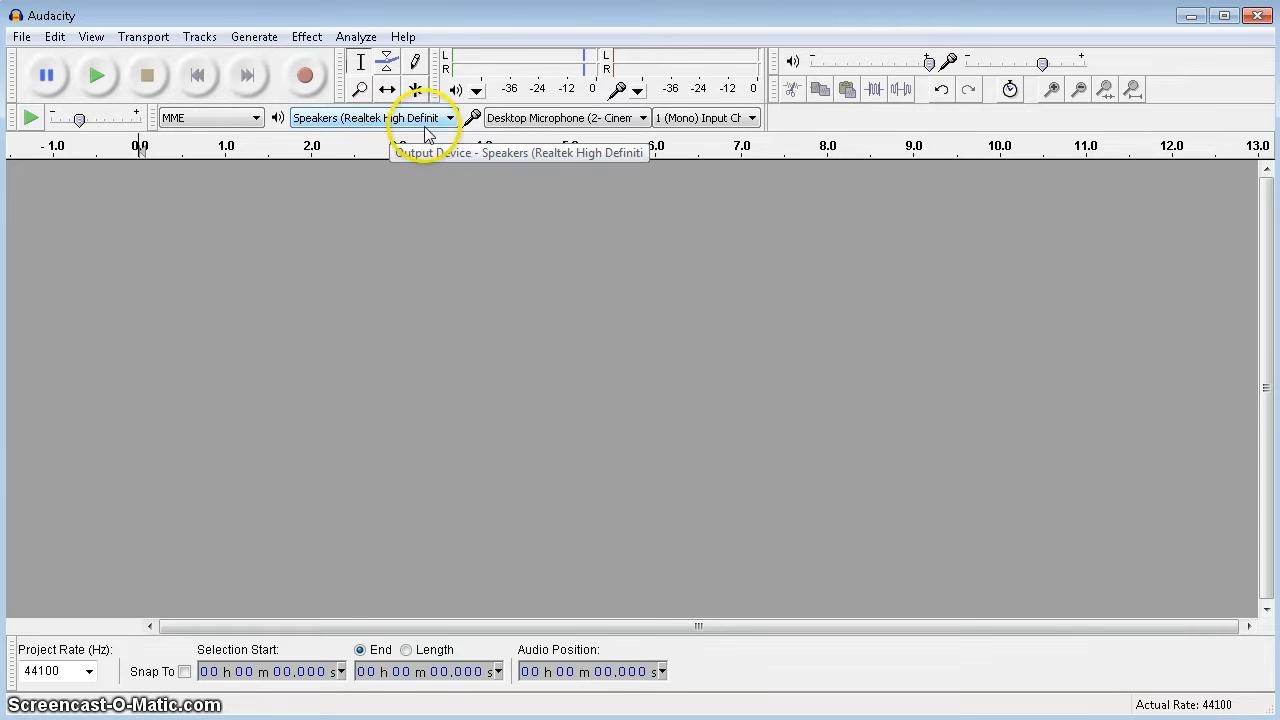
{"action": "left_click", "coordinate": [566, 118]}
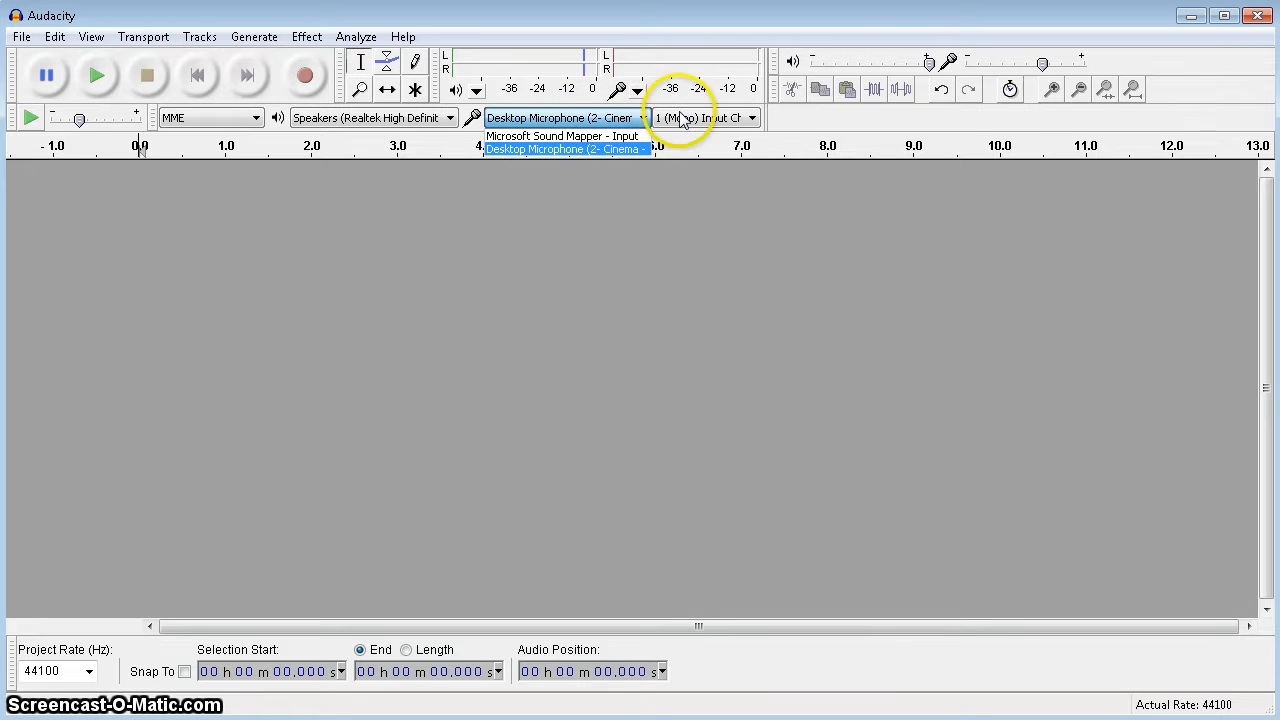
{"action": "left_click", "coordinate": [868, 114]}
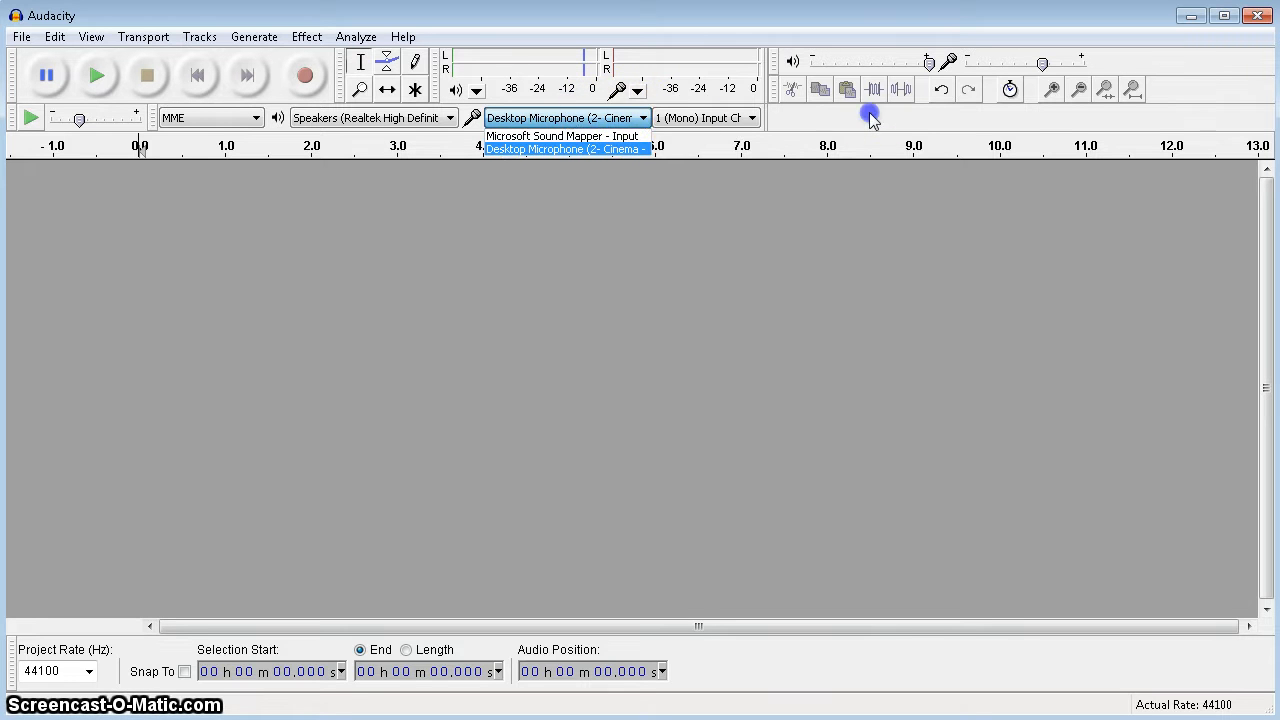
{"action": "left_click", "coordinate": [721, 119]}
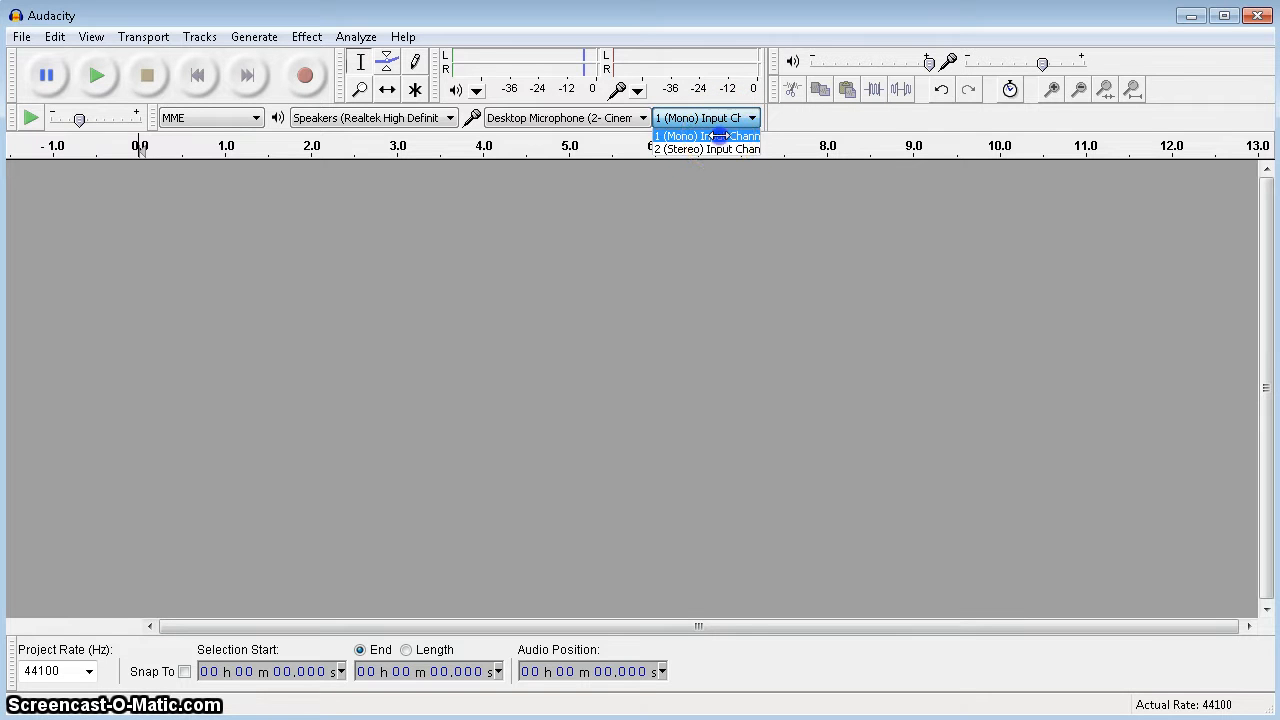
{"action": "left_click", "coordinate": [719, 135]}
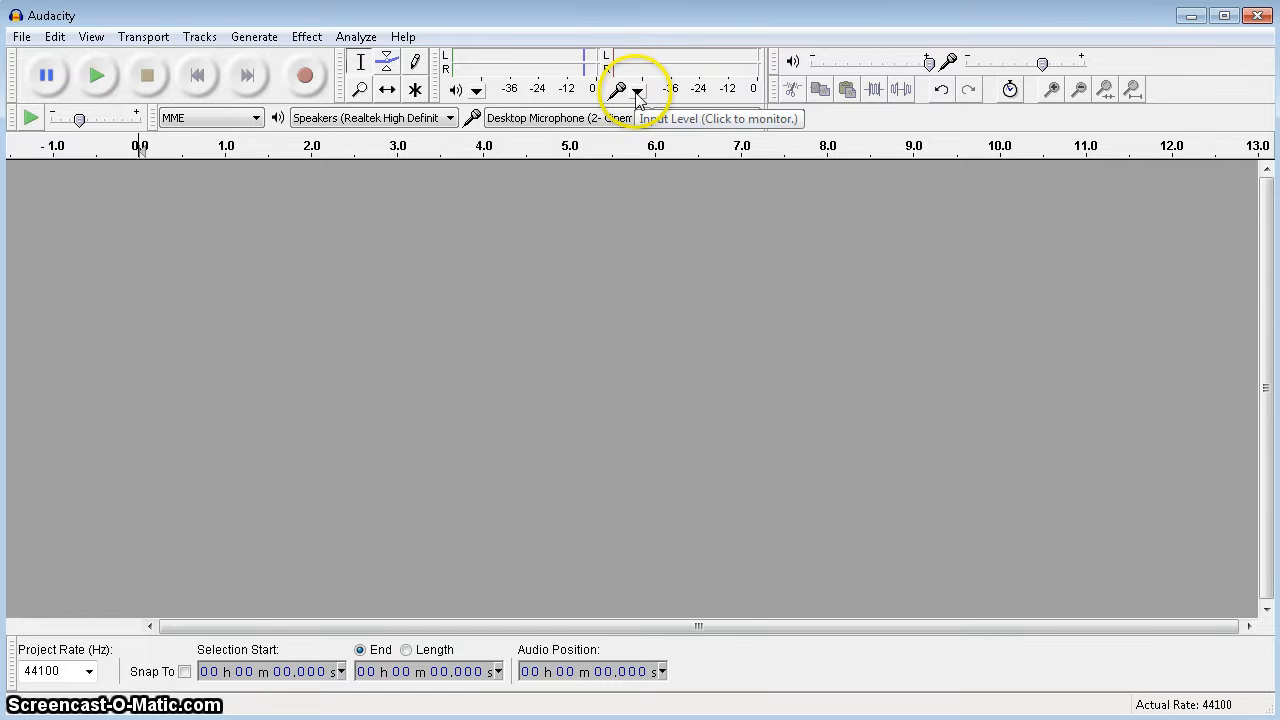
Monitor the microphone input, test the recording volume at minimum, return it to slightly above mid-scale, and stop monitoring.
{"action": "left_click", "coordinate": [637, 91]}
{"action": "left_click", "coordinate": [700, 136]}
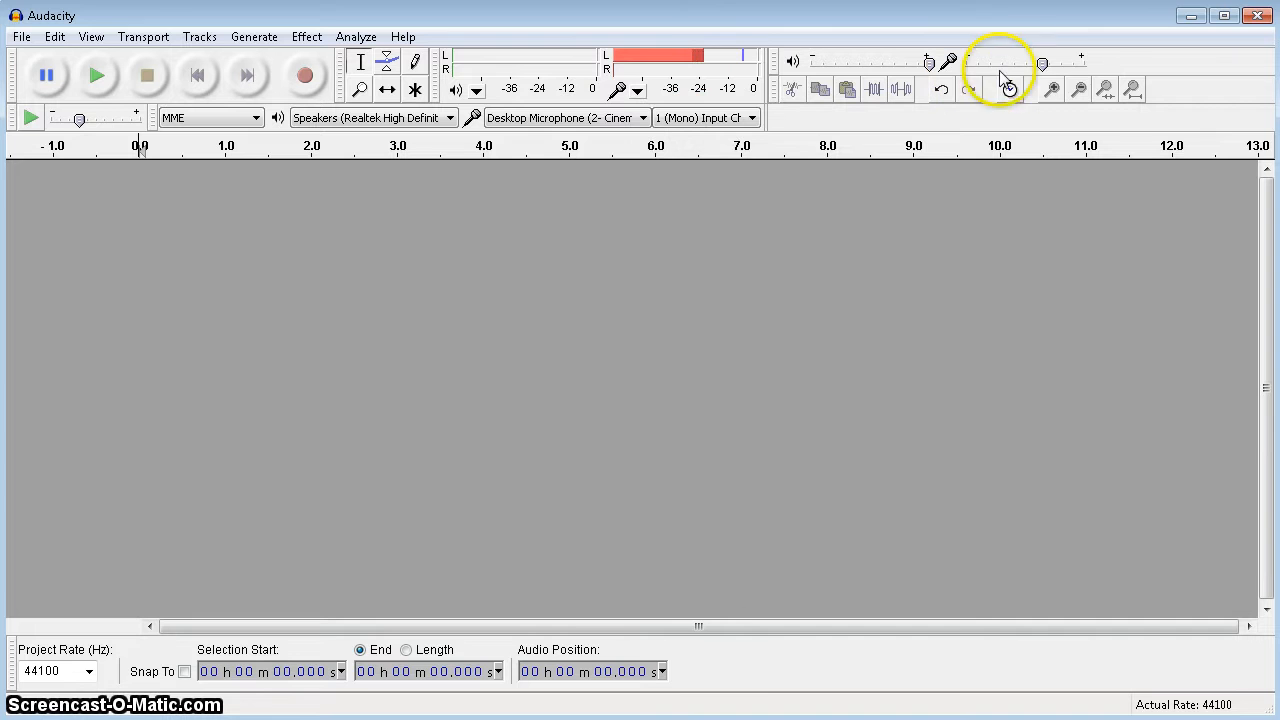
{"action": "left_click_drag", "start_coordinate": [1043, 63], "coordinate": [964, 63]}
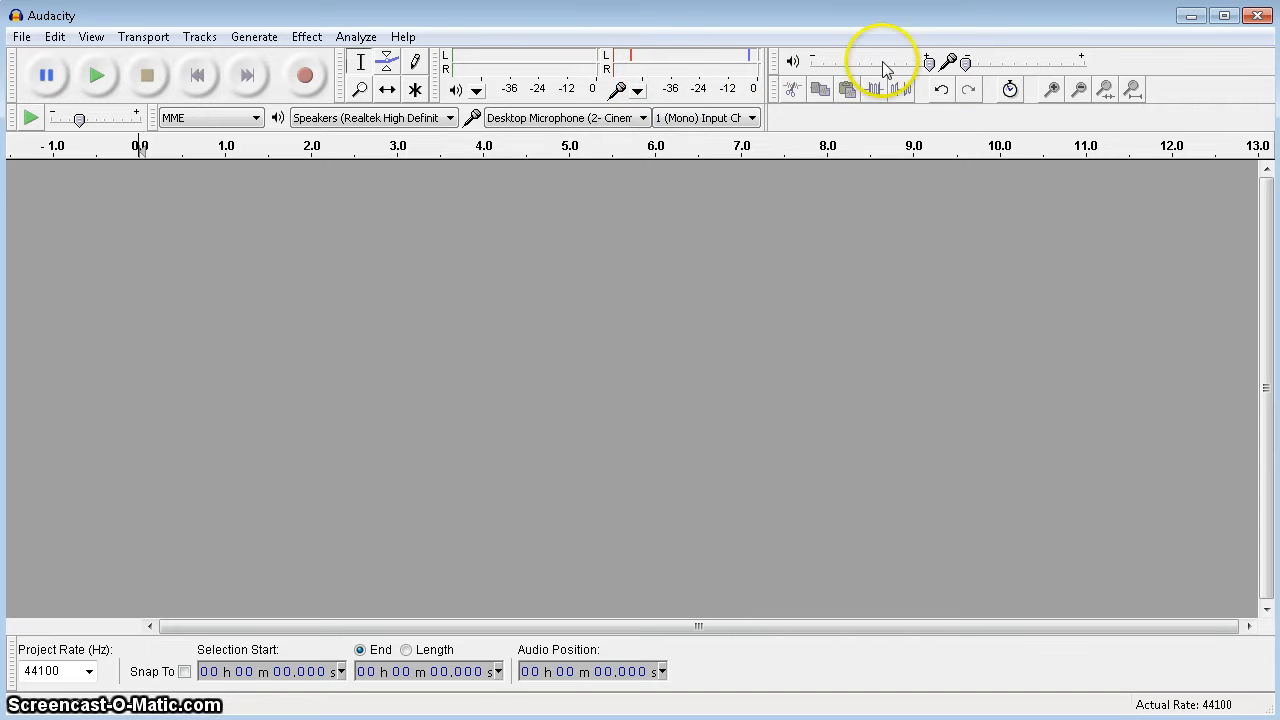
{"action": "left_click_drag", "start_coordinate": [967, 67], "coordinate": [1043, 70]}
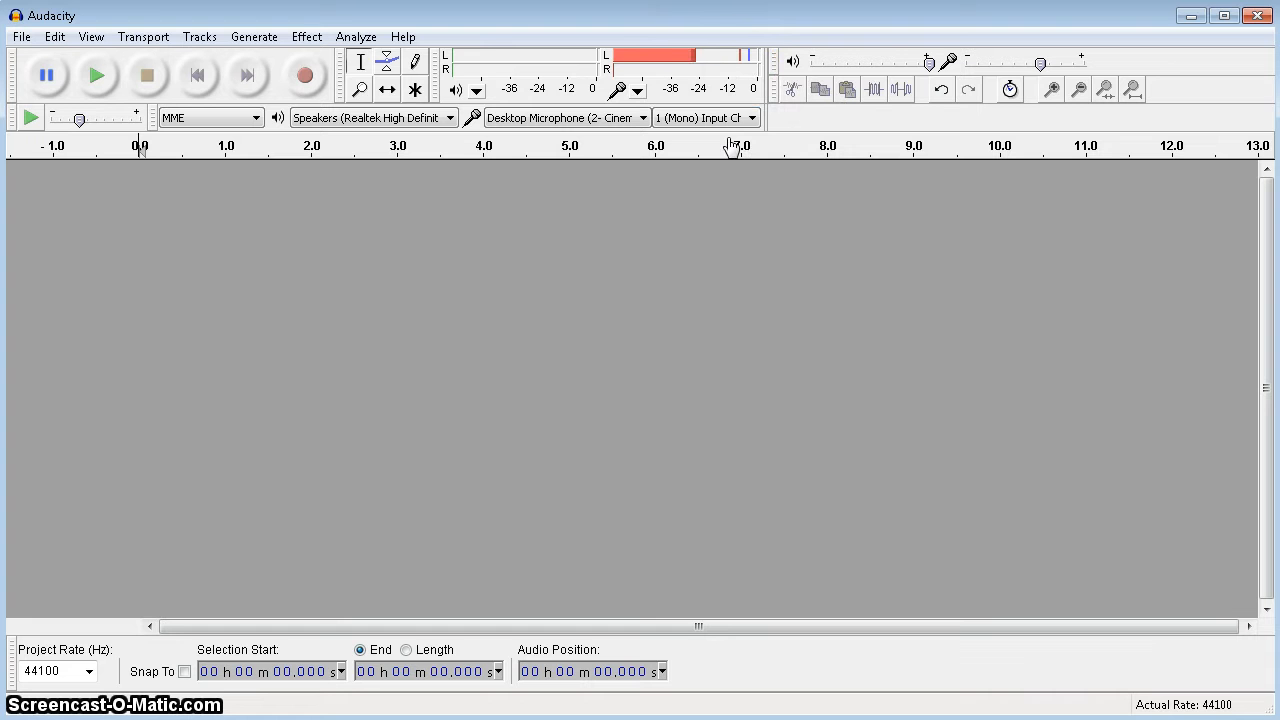
{"action": "left_click", "coordinate": [637, 90]}
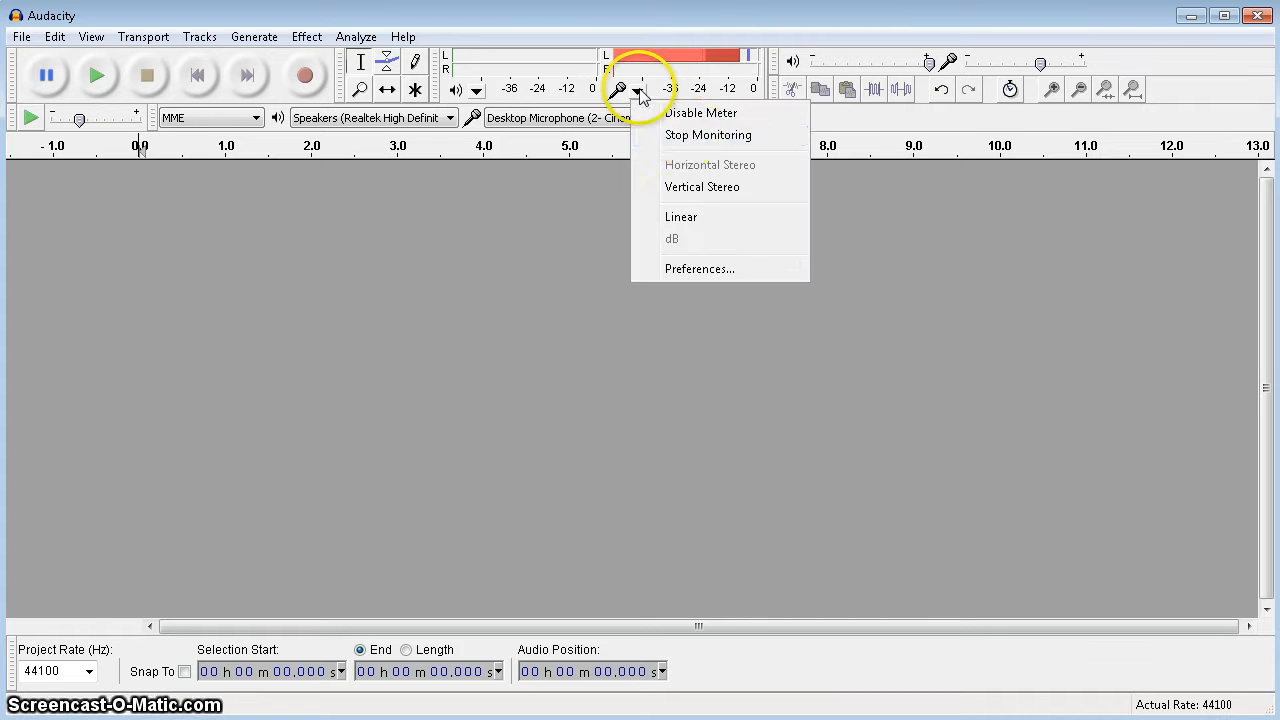
{"action": "left_click", "coordinate": [689, 135]}
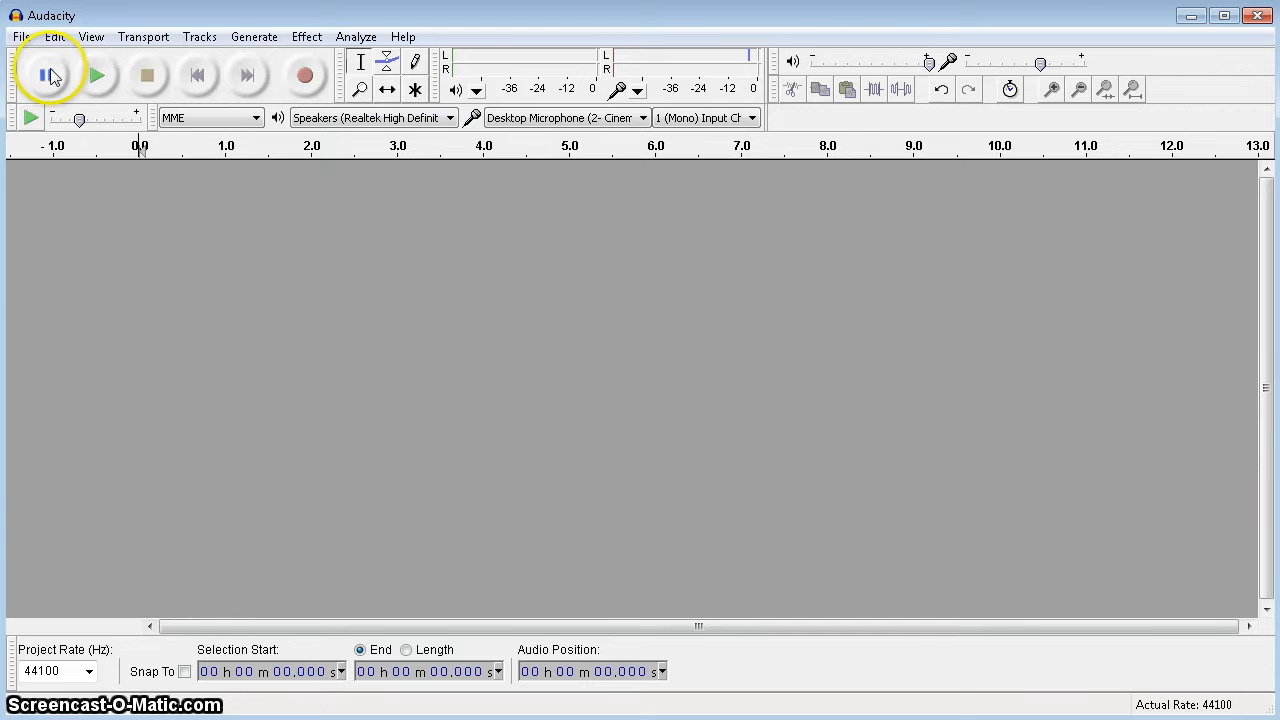
Record a voice clip about 6 seconds long and play it back from about 0.7 s.
{"action": "left_click", "coordinate": [306, 80]}
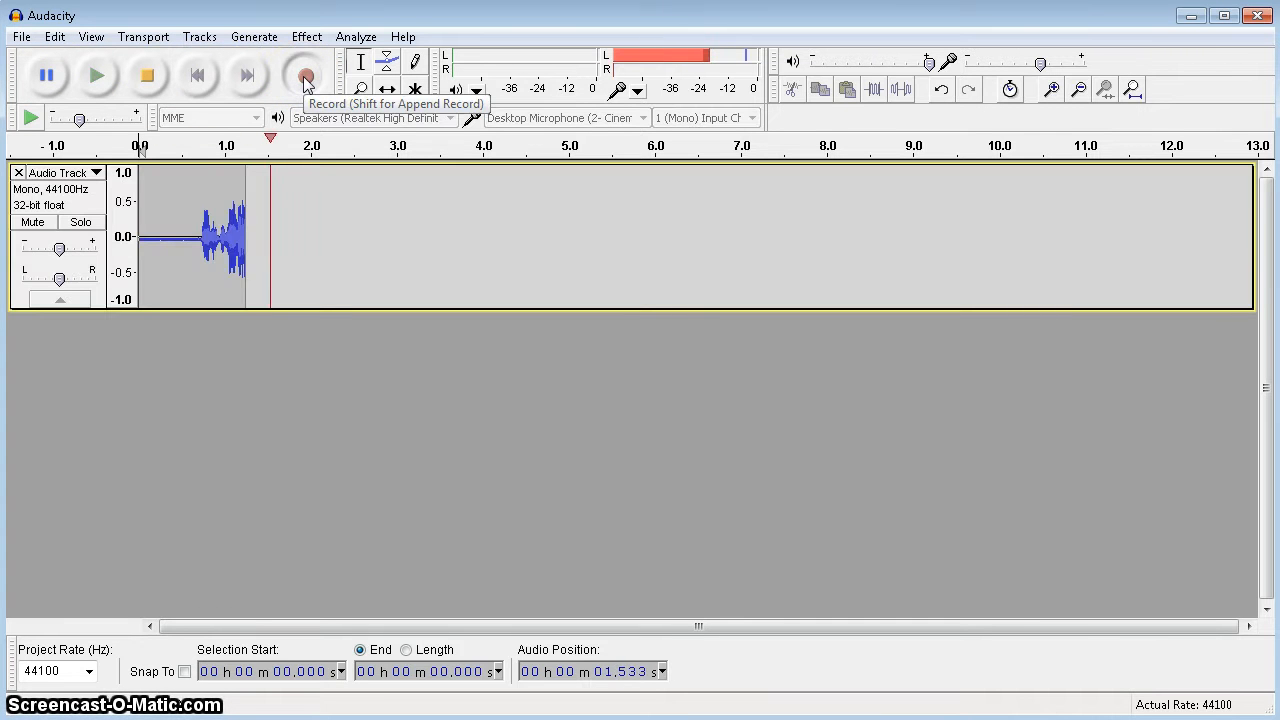
{"action": "left_click", "coordinate": [148, 78]}
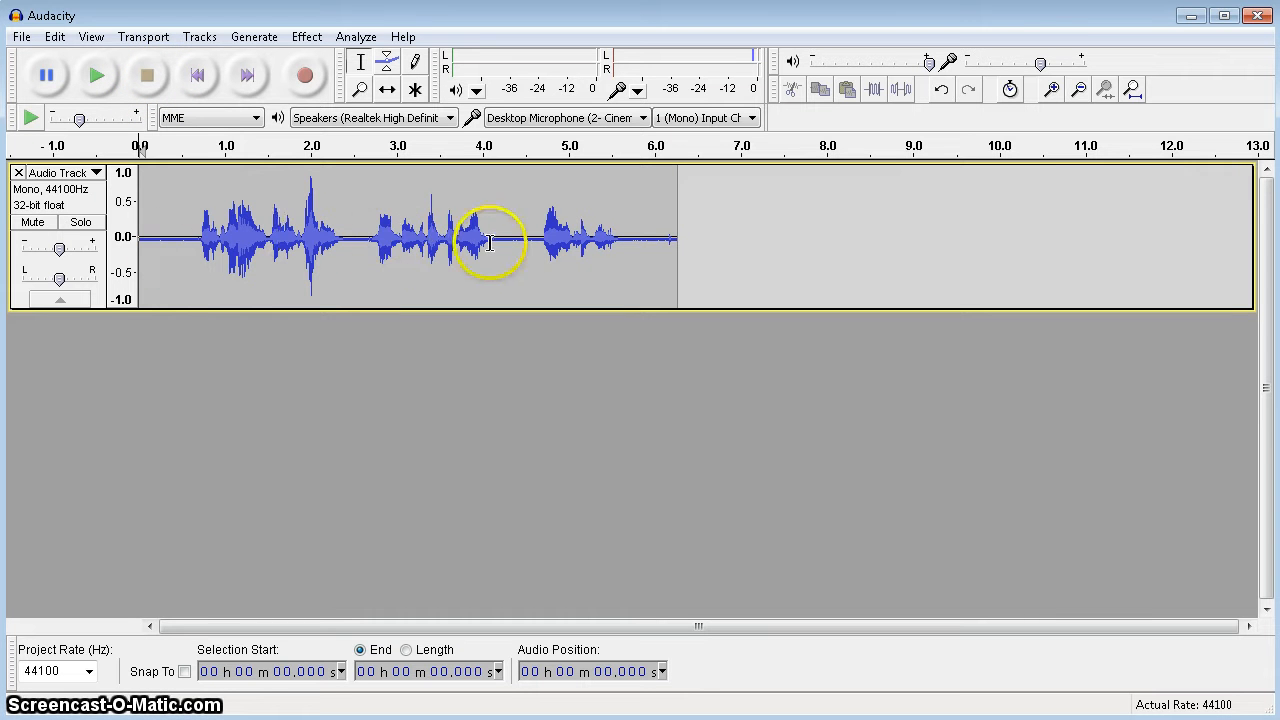
{"action": "left_click", "coordinate": [199, 240]}
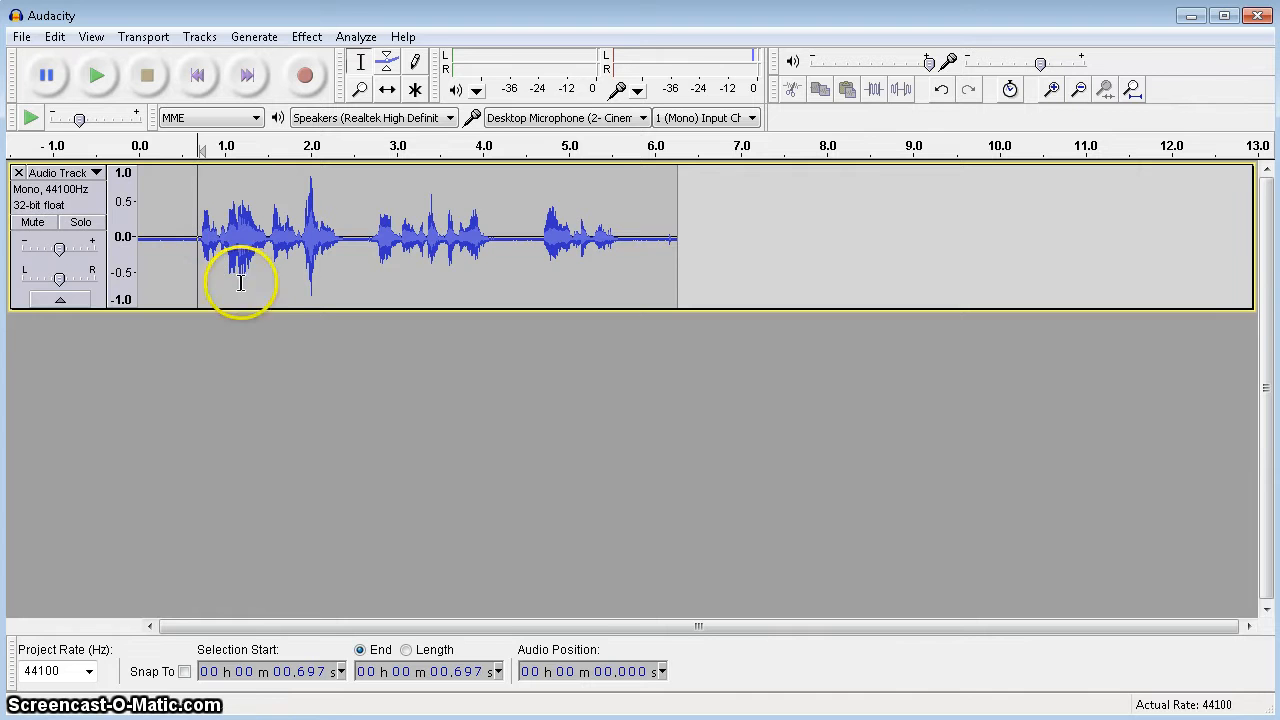
{"action": "left_click", "coordinate": [96, 80]}
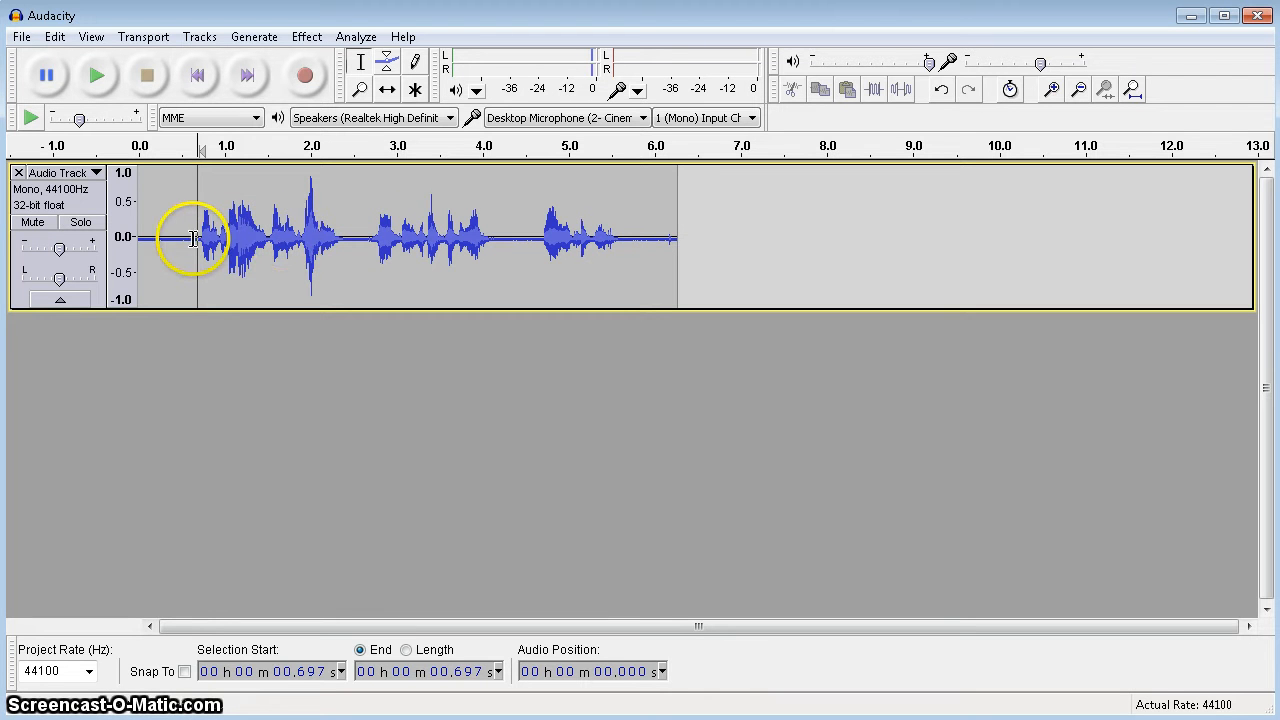
Trim the recording to the first spoken phrase, from about 0.64 s to 2.37 s.
{"action": "left_click", "coordinate": [193, 238]}
{"action": "left_click_drag", "start_coordinate": [195, 238], "coordinate": [341, 248]}
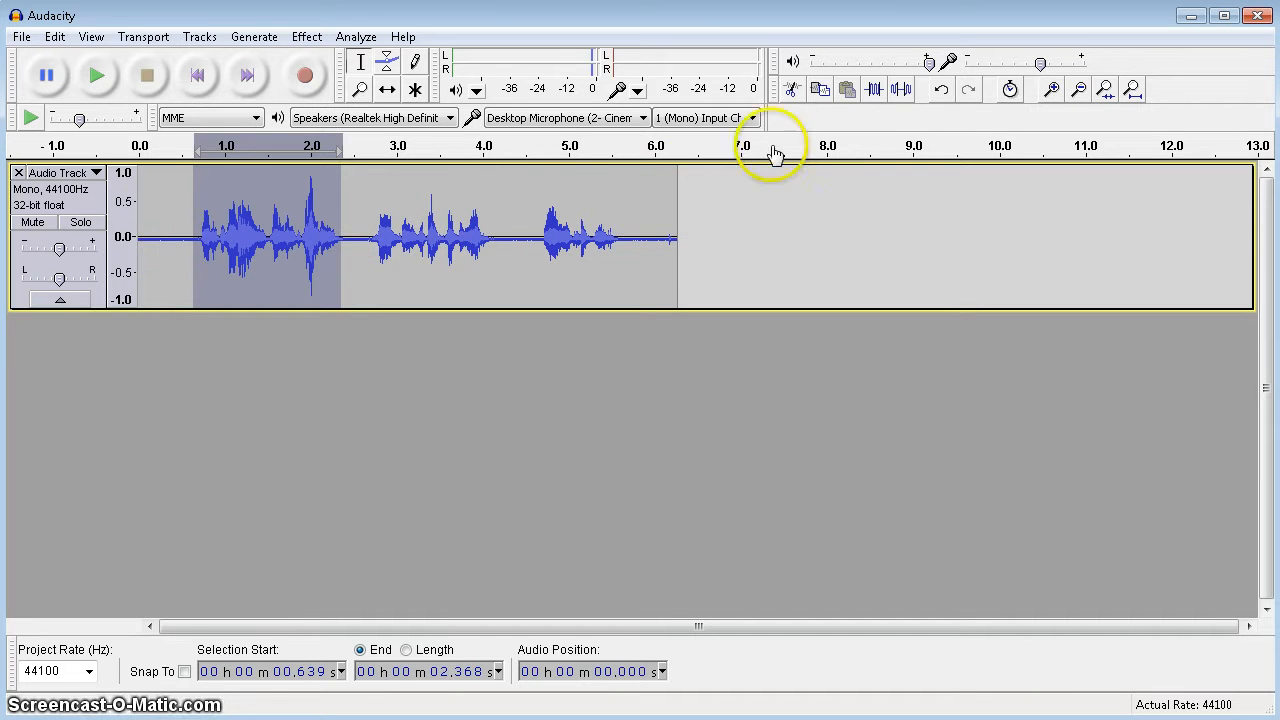
{"action": "left_click", "coordinate": [871, 96]}
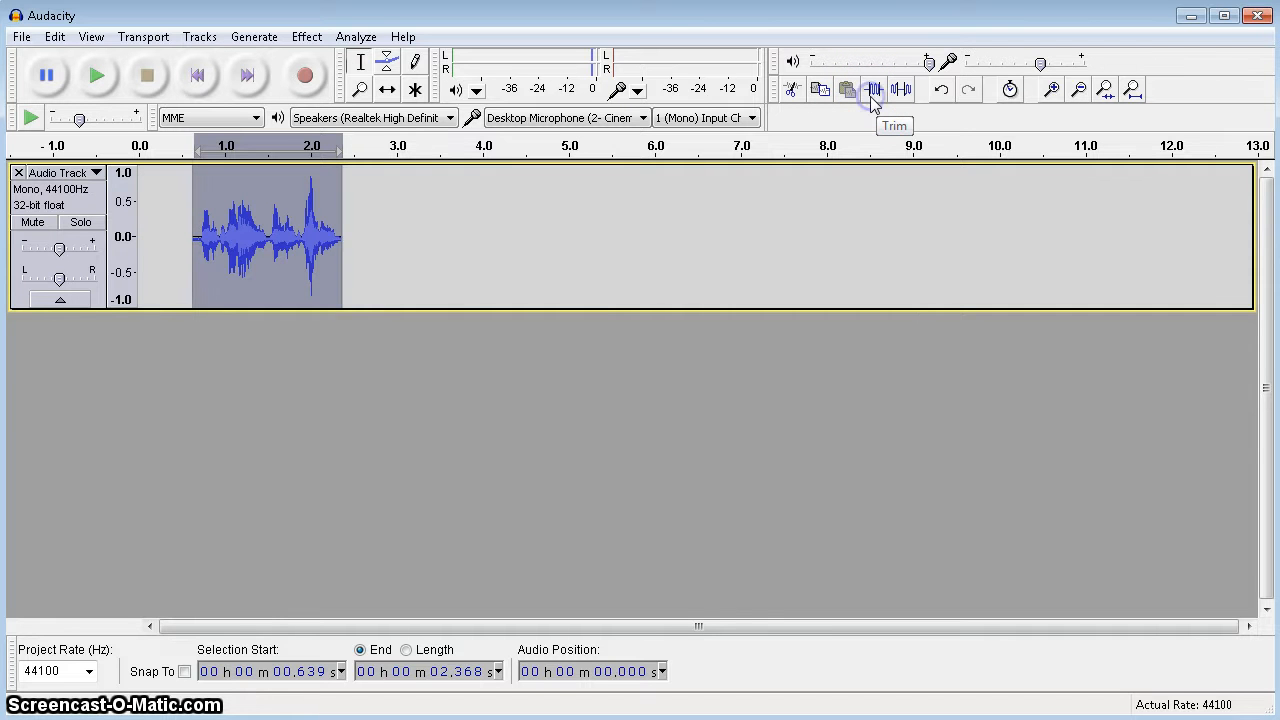
Delete the short silence at the start of the trimmed clip, from about 0.639 s to 0.723 s.
{"action": "left_click", "coordinate": [198, 244]}
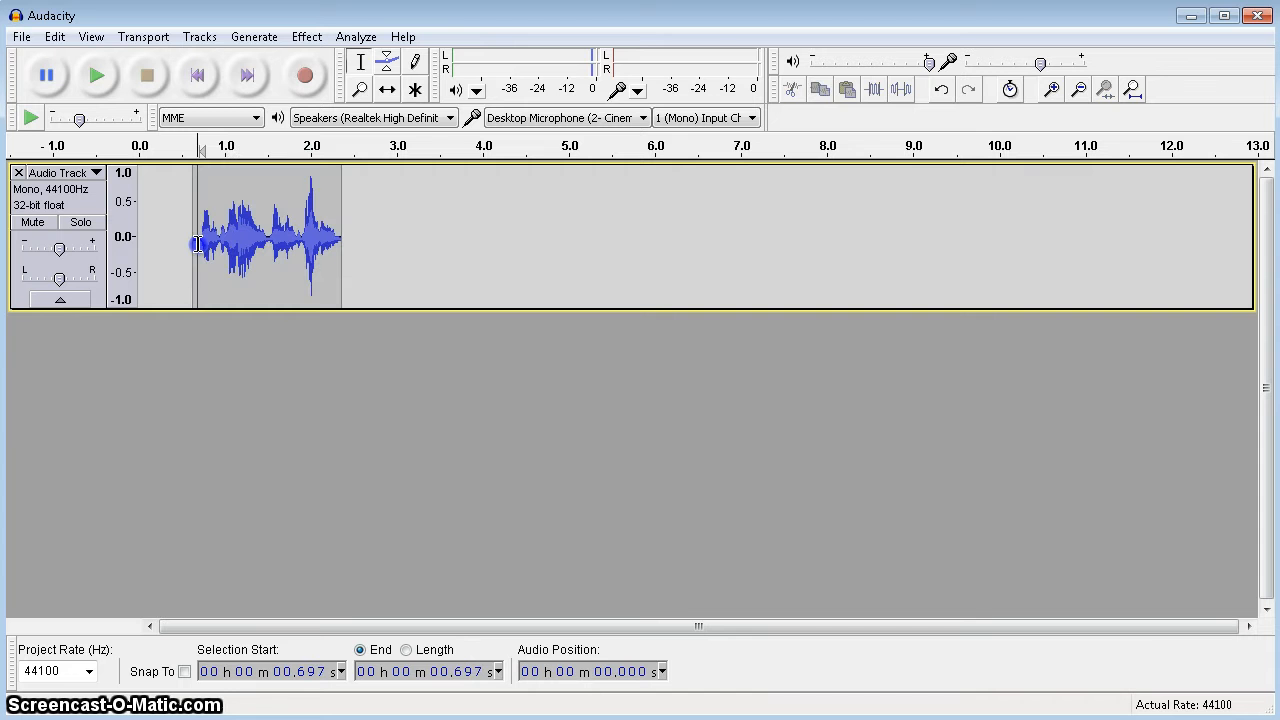
{"action": "left_click_drag", "start_coordinate": [198, 244], "coordinate": [194, 249]}
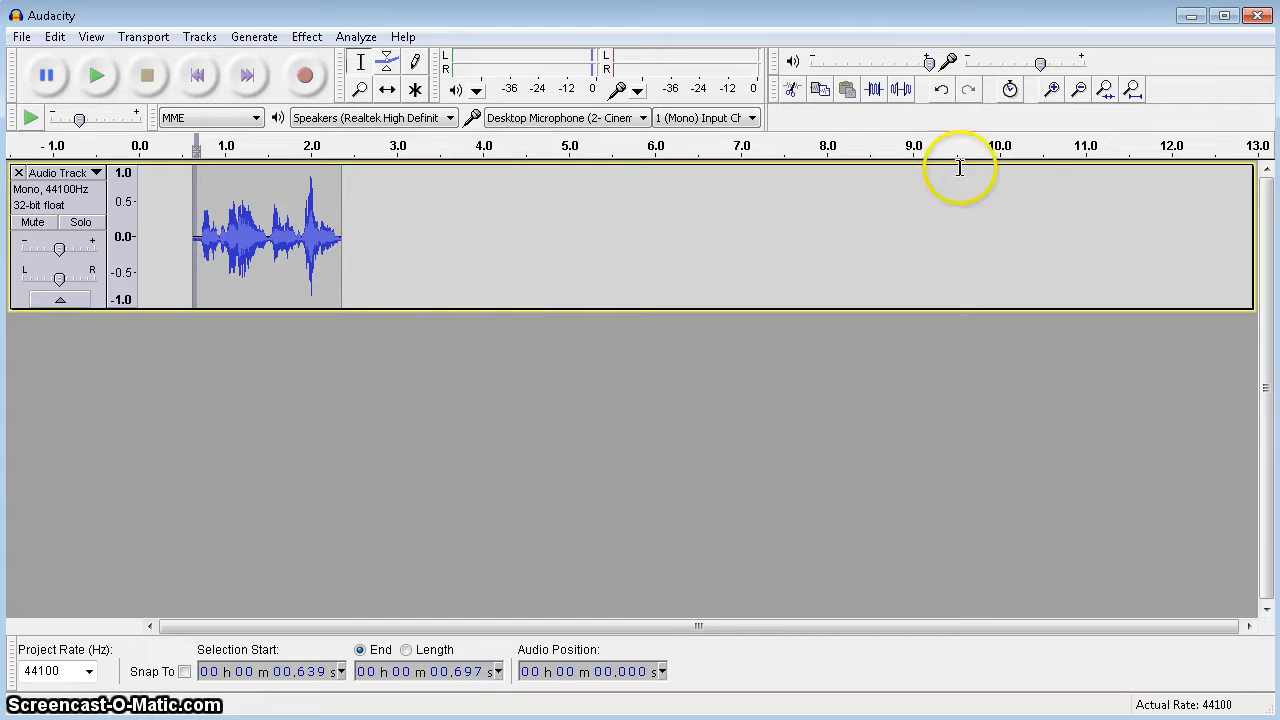
{"action": "left_click", "coordinate": [1052, 89]}
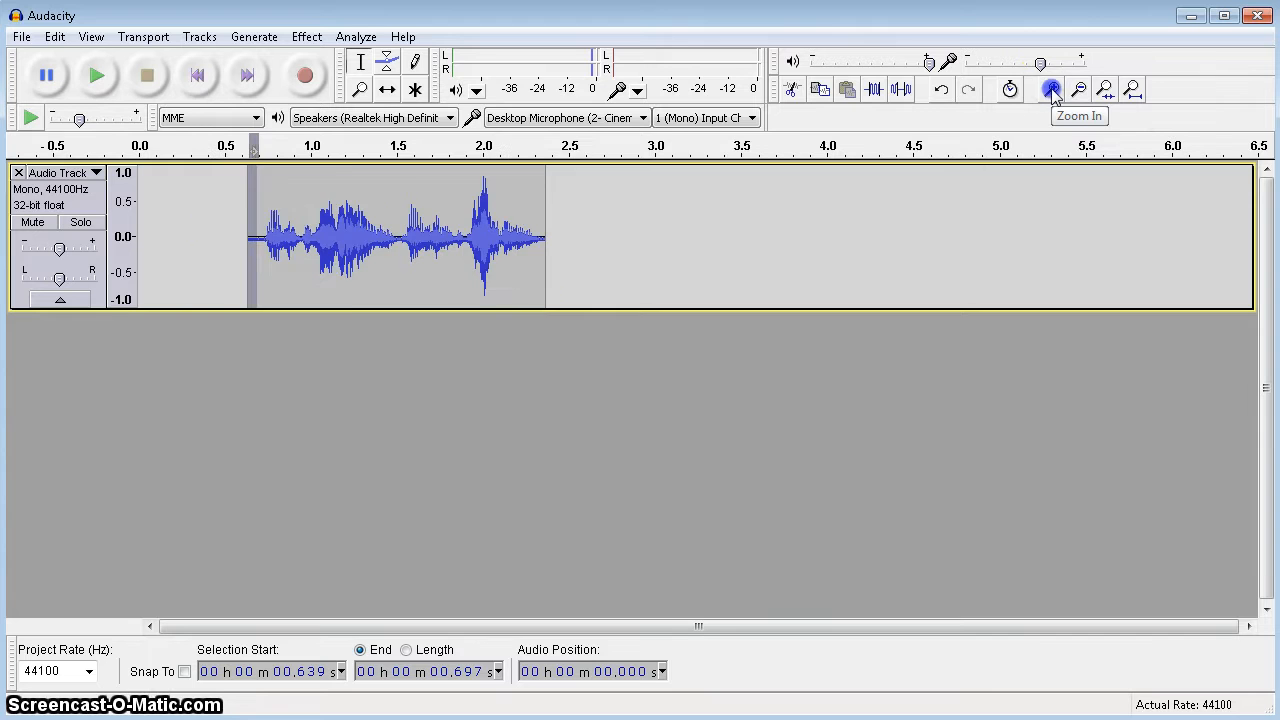
{"action": "left_click", "coordinate": [1052, 89]}
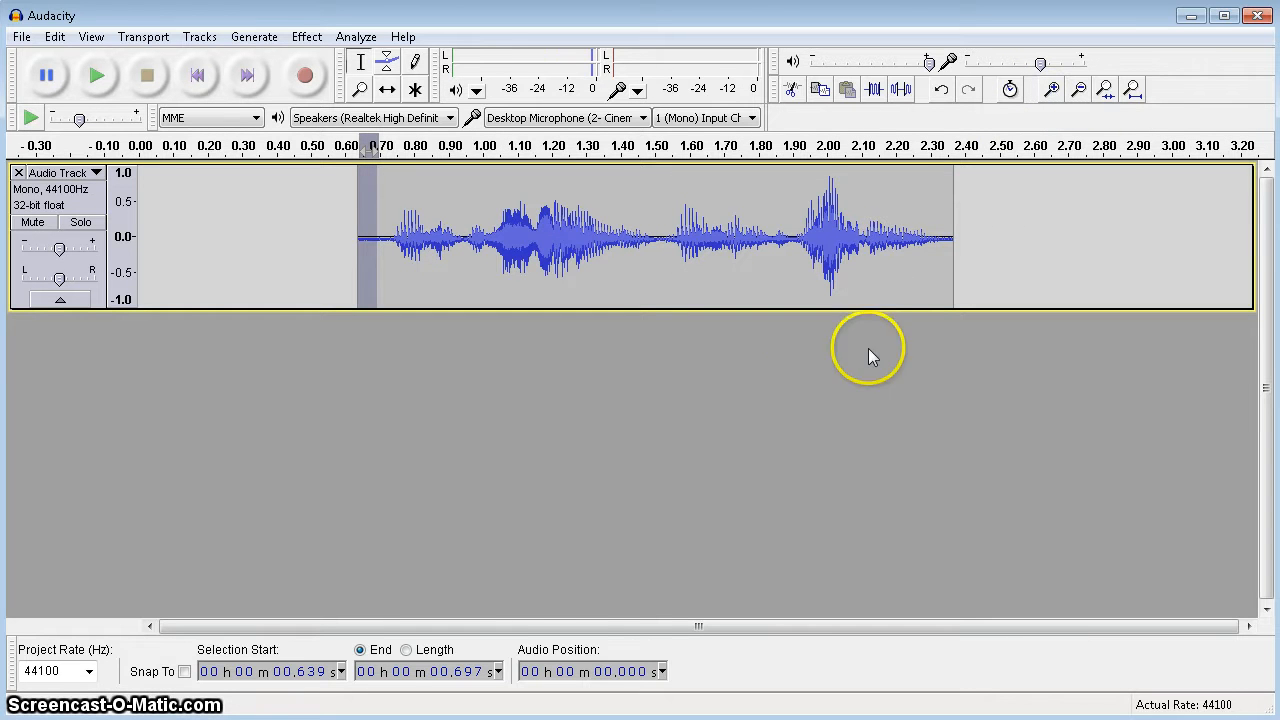
{"action": "scroll", "coordinate": [812, 366], "scroll_direction": "up", "scroll_amount": 1, "text": "ctrl"}
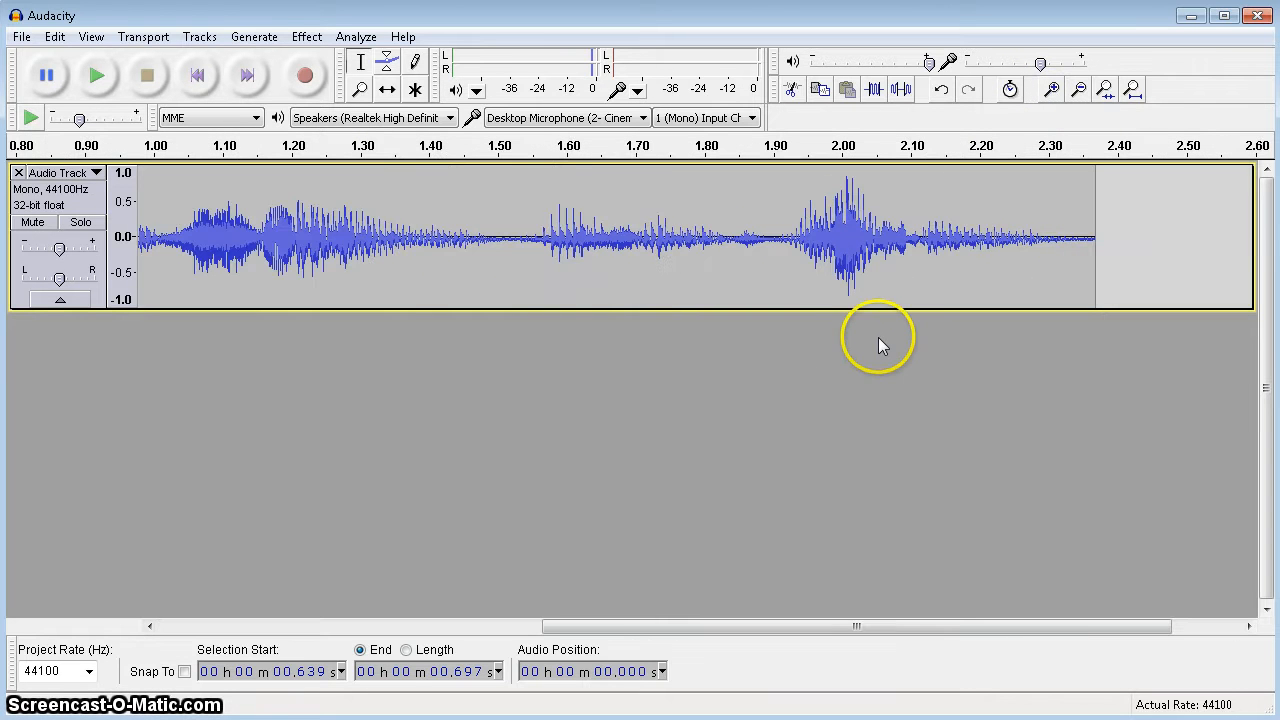
{"action": "scroll", "coordinate": [880, 345], "scroll_direction": "down", "scroll_amount": 1, "text": "ctrl"}
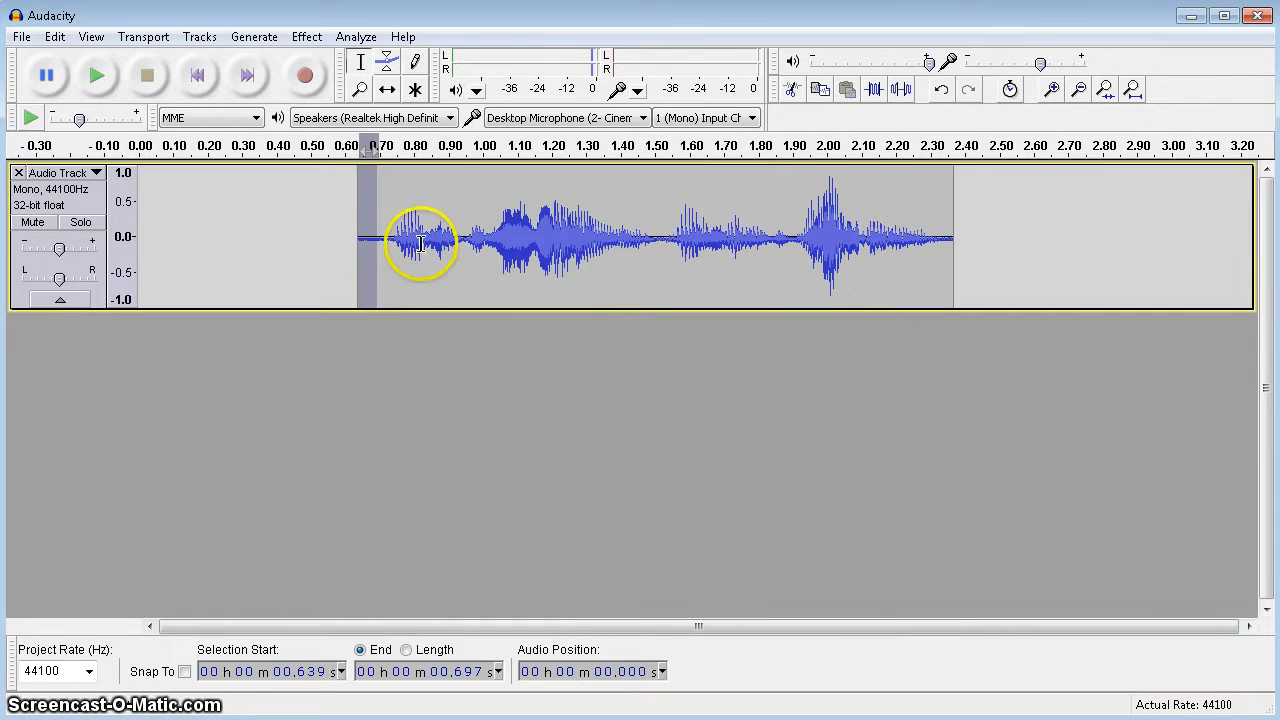
{"action": "left_click_drag", "start_coordinate": [388, 240], "coordinate": [358, 238]}
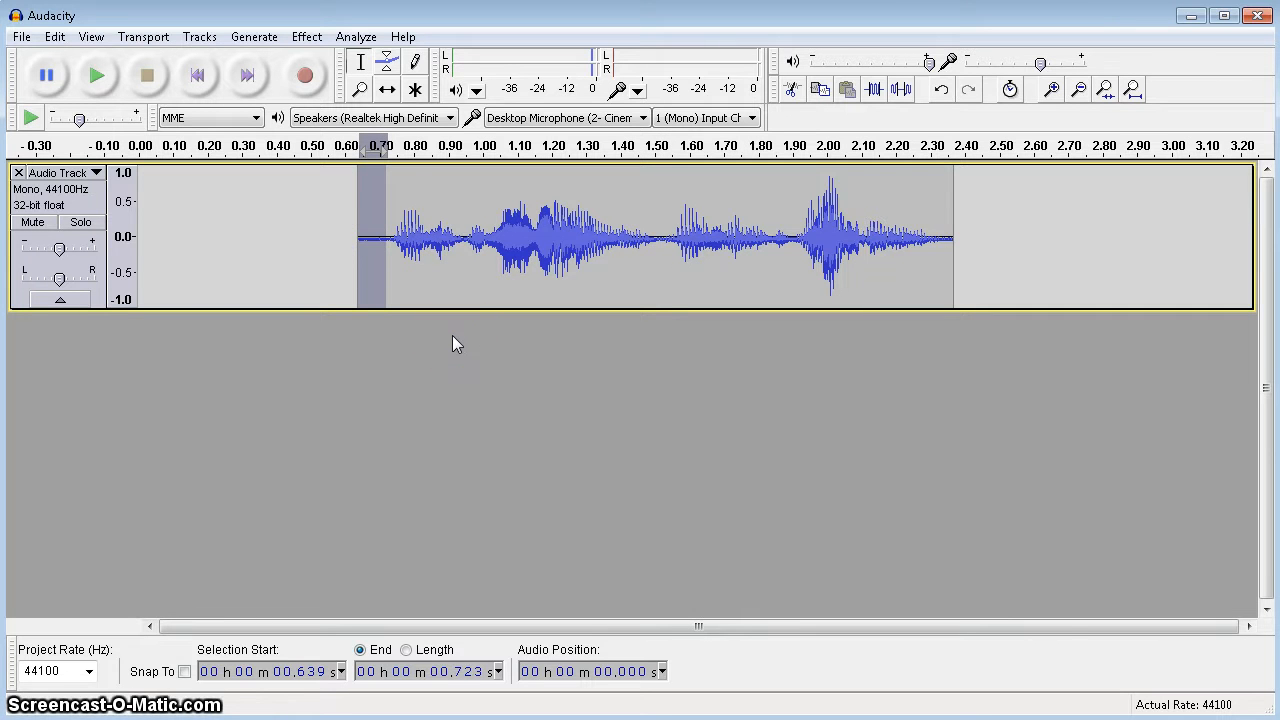
{"action": "key", "text": "Delete"}
Play back the shortened clip and select all of it.
{"action": "double_click", "coordinate": [356, 286]}
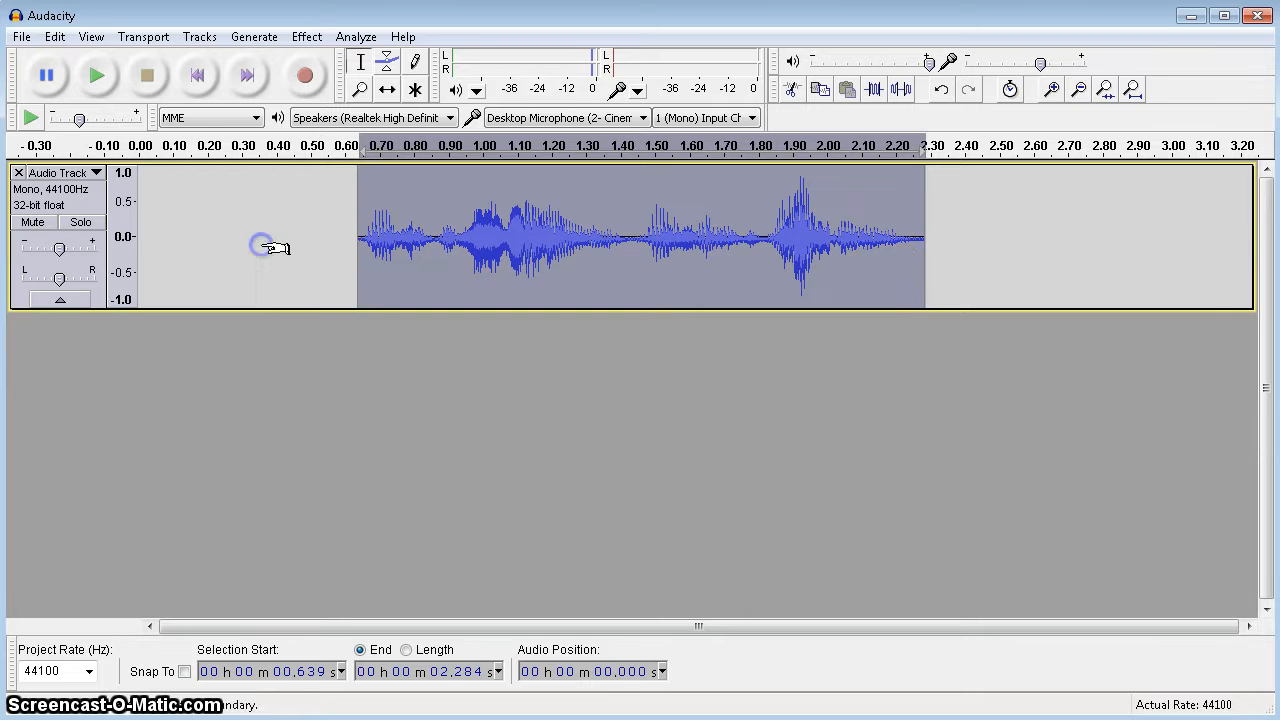
{"action": "key", "text": "space"}
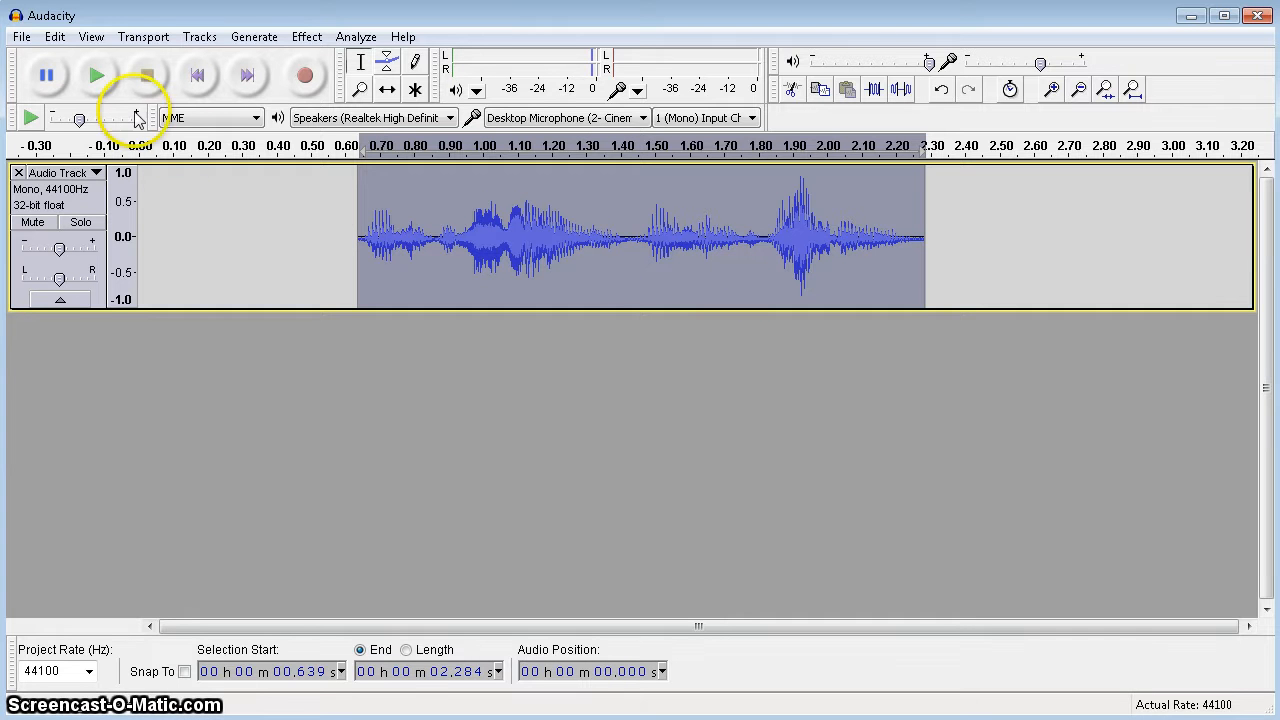
{"action": "left_click", "coordinate": [1010, 251]}
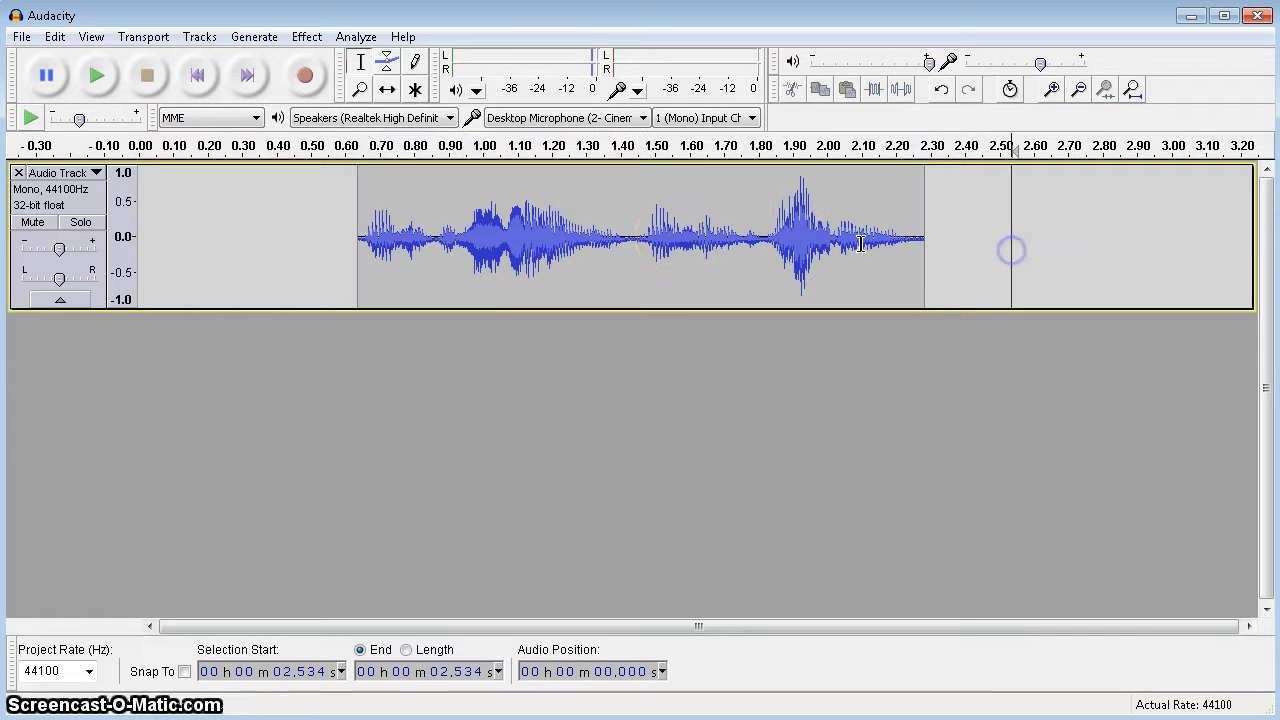
{"action": "double_click", "coordinate": [670, 237]}
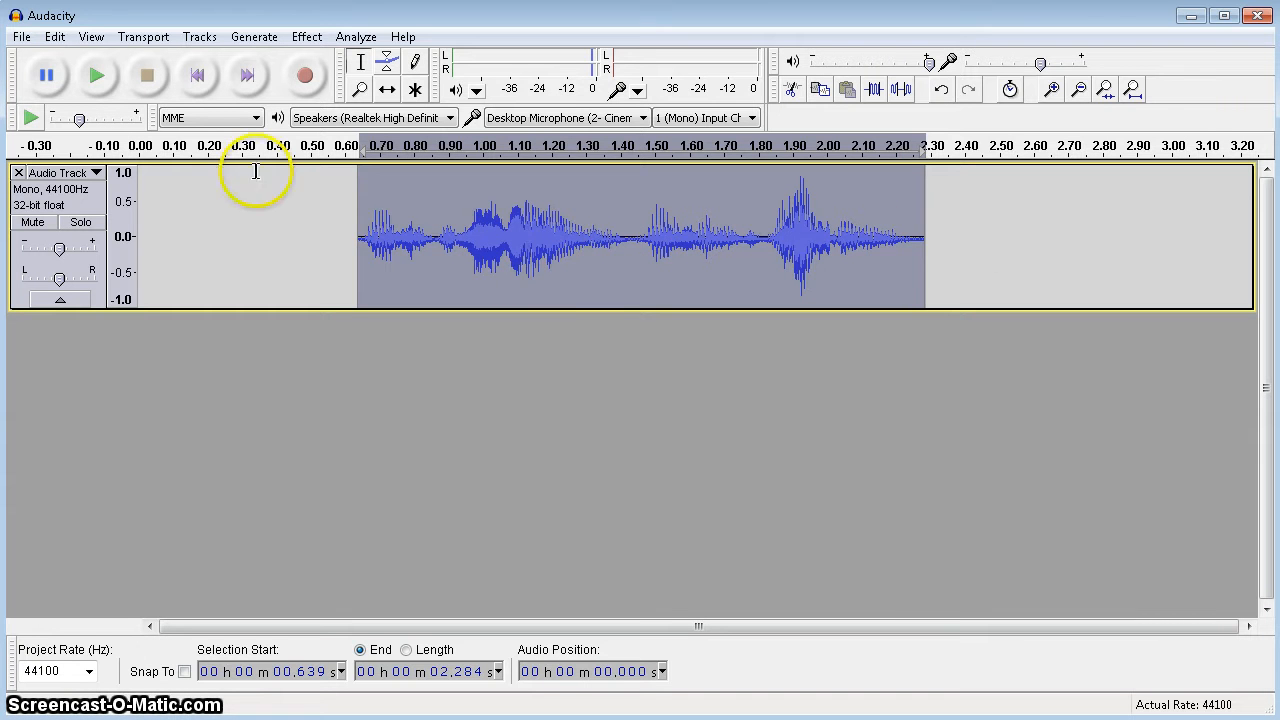
Set up an MP3 export of the selection in the Media > Audio Commercial Media folder, named "Test Media Demo".
{"action": "left_click", "coordinate": [21, 37]}
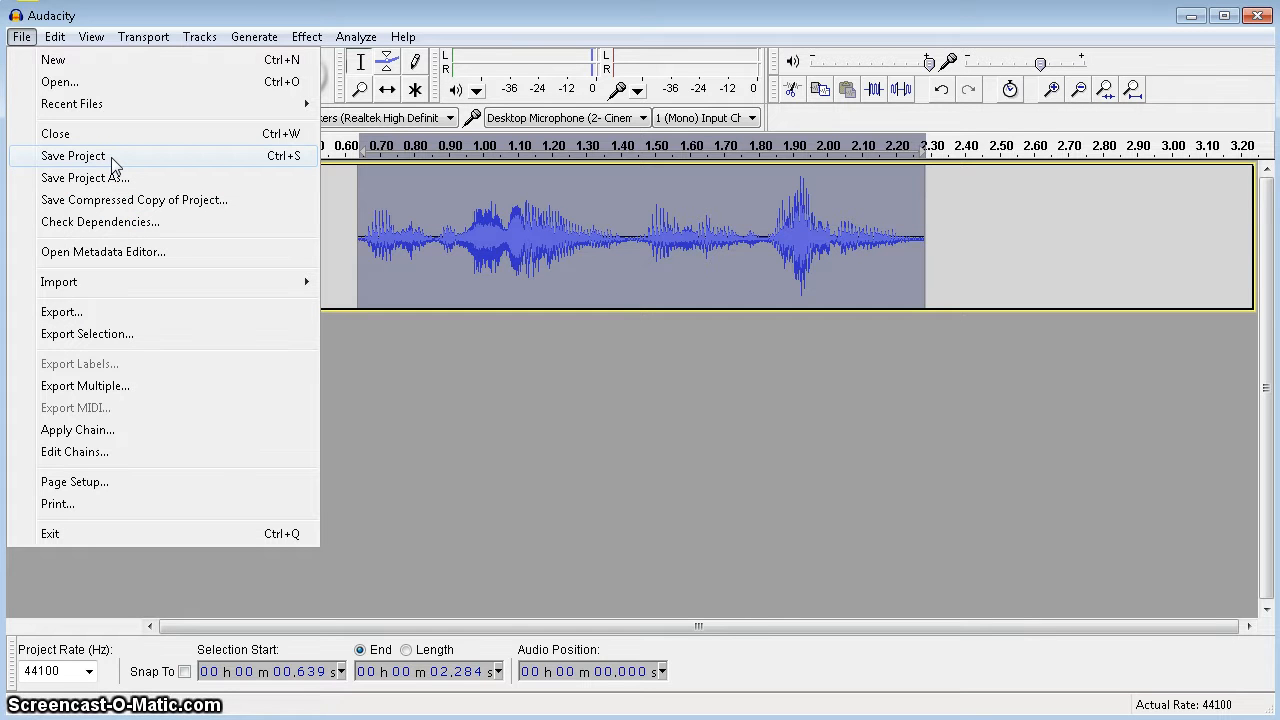
{"action": "left_click", "coordinate": [128, 334]}
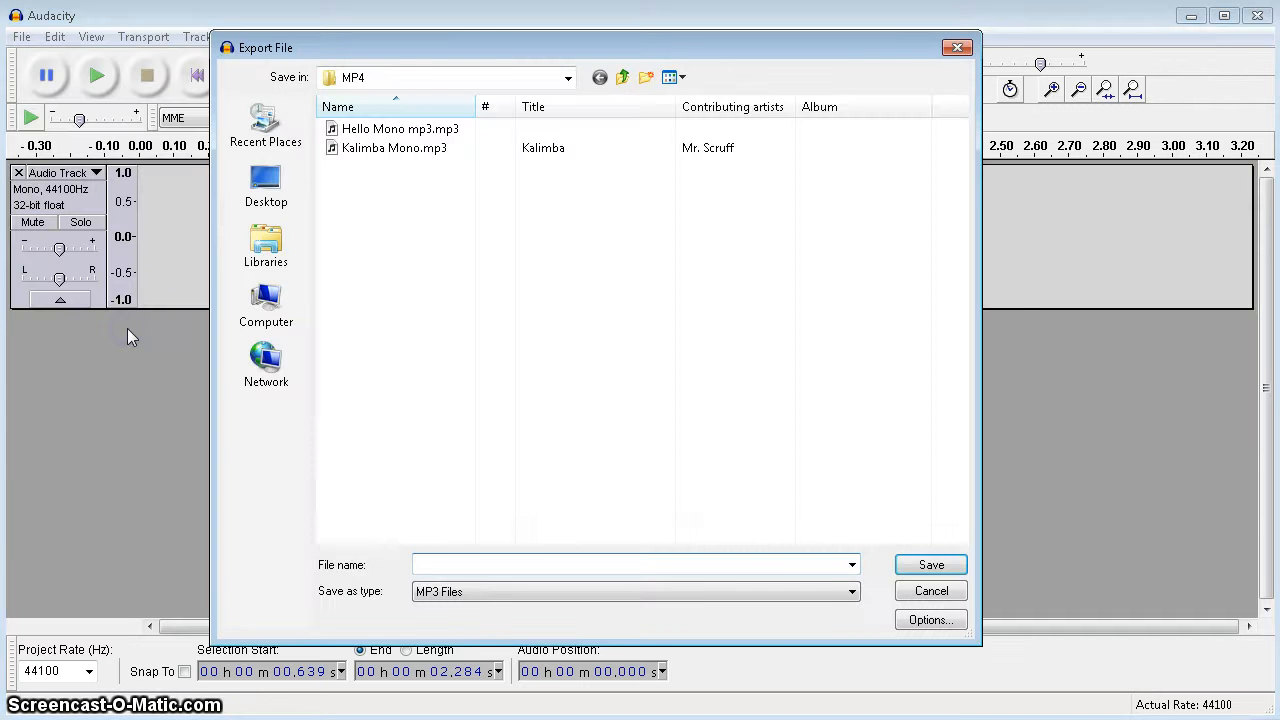
{"action": "left_click", "coordinate": [567, 79]}
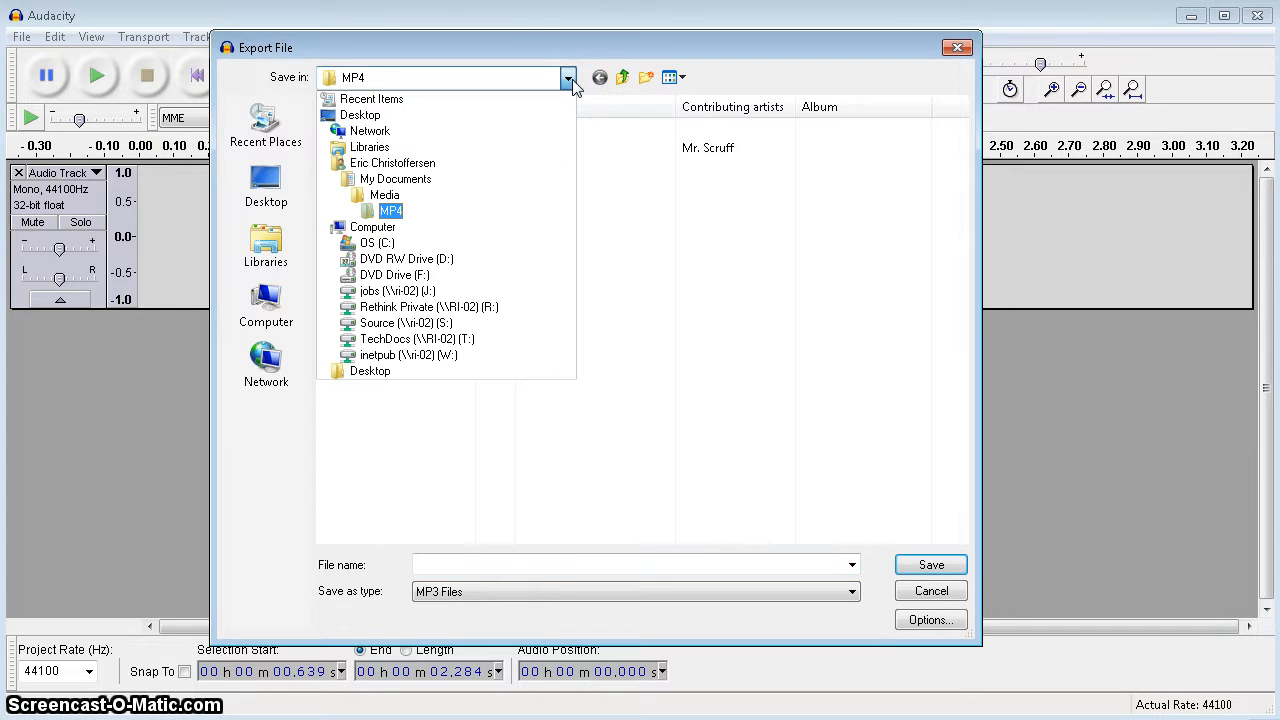
{"action": "left_click", "coordinate": [386, 195]}
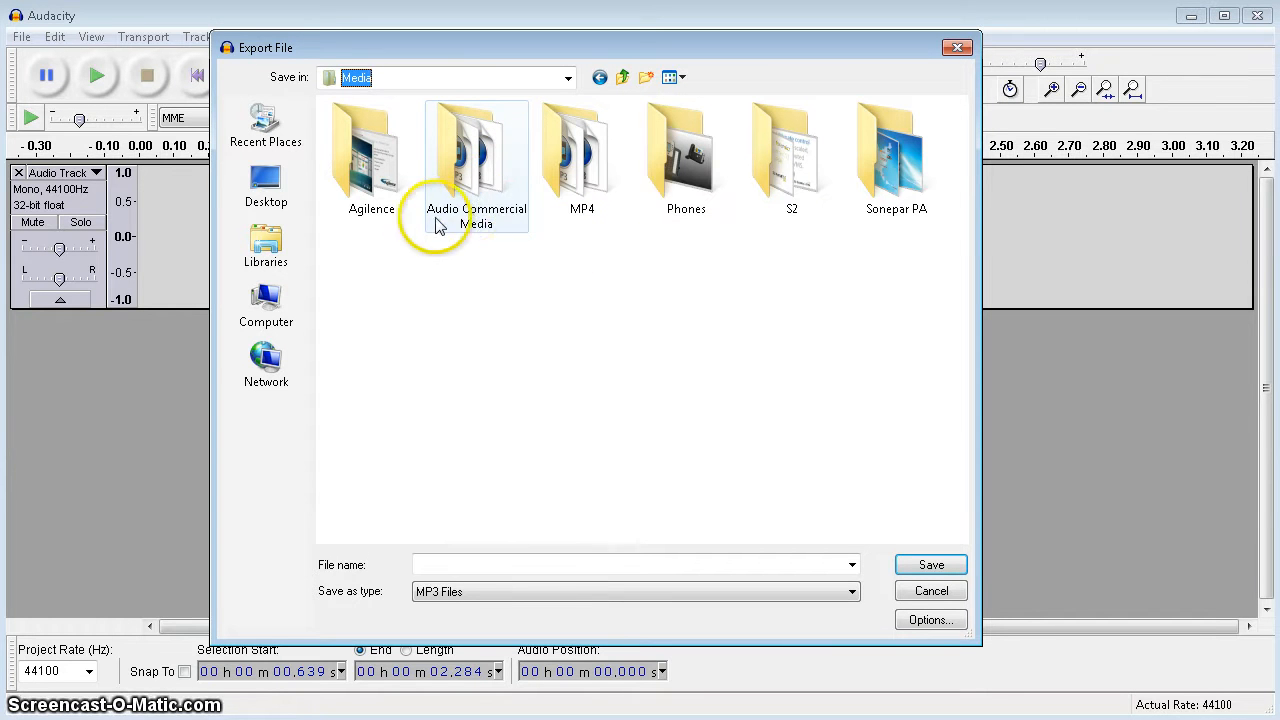
{"action": "double_click", "coordinate": [470, 178]}
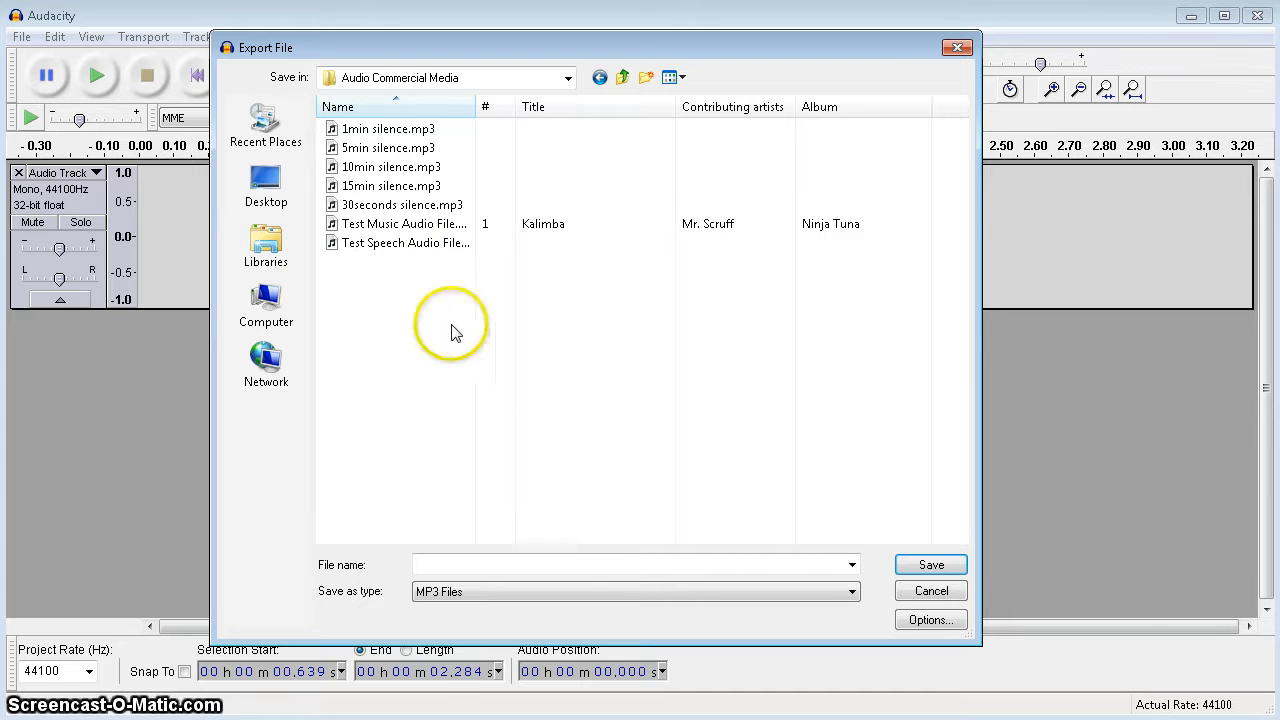
{"action": "left_click", "coordinate": [614, 563]}
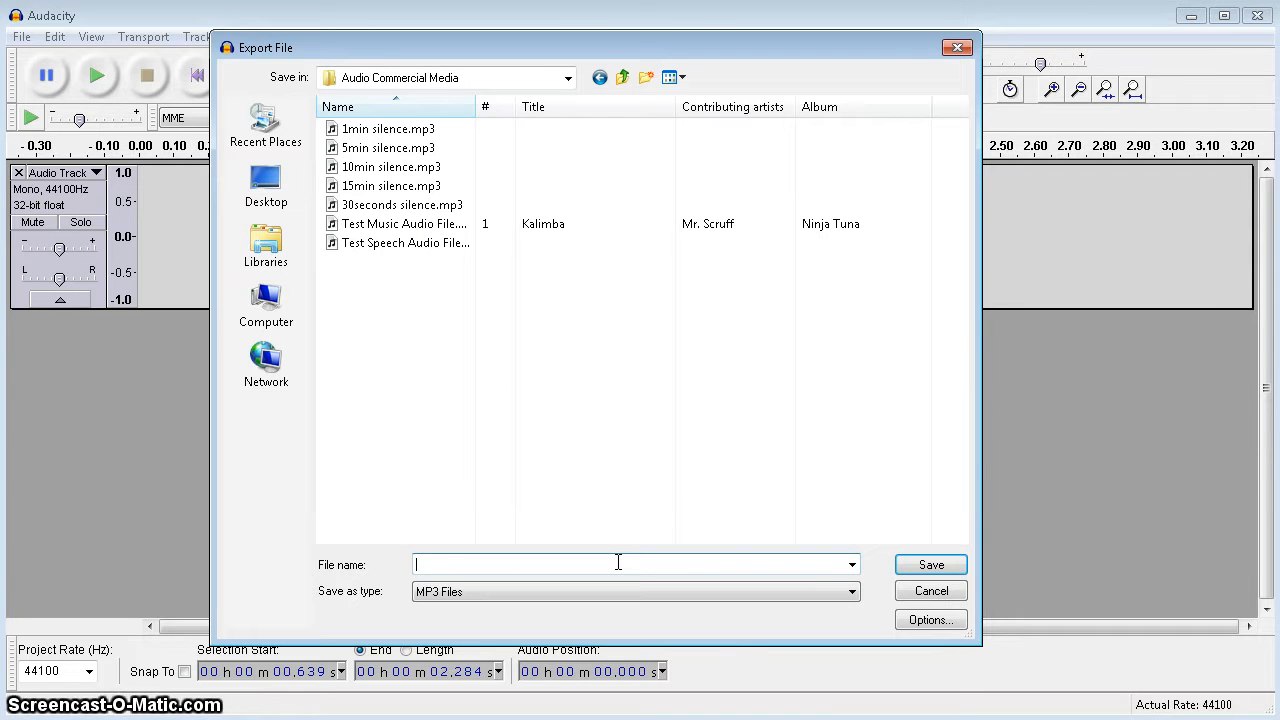
{"action": "type", "text": "Test Media"}
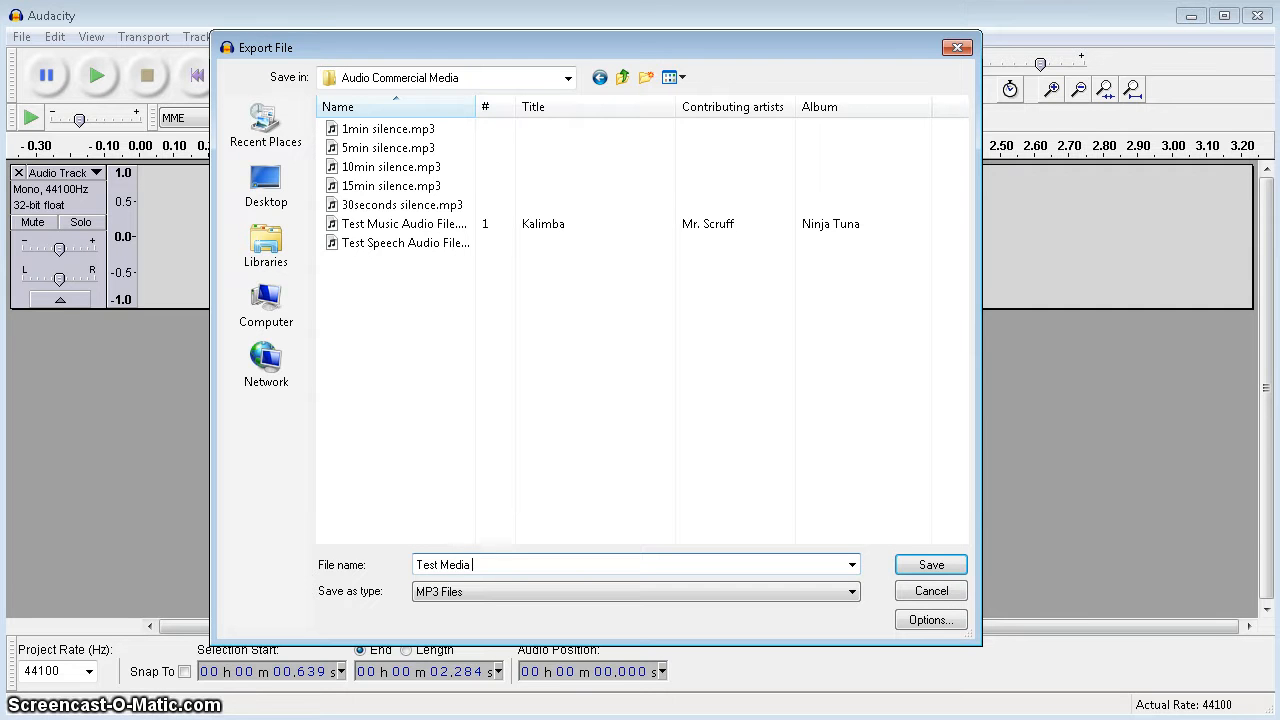
{"action": "type", "text": " Demo"}
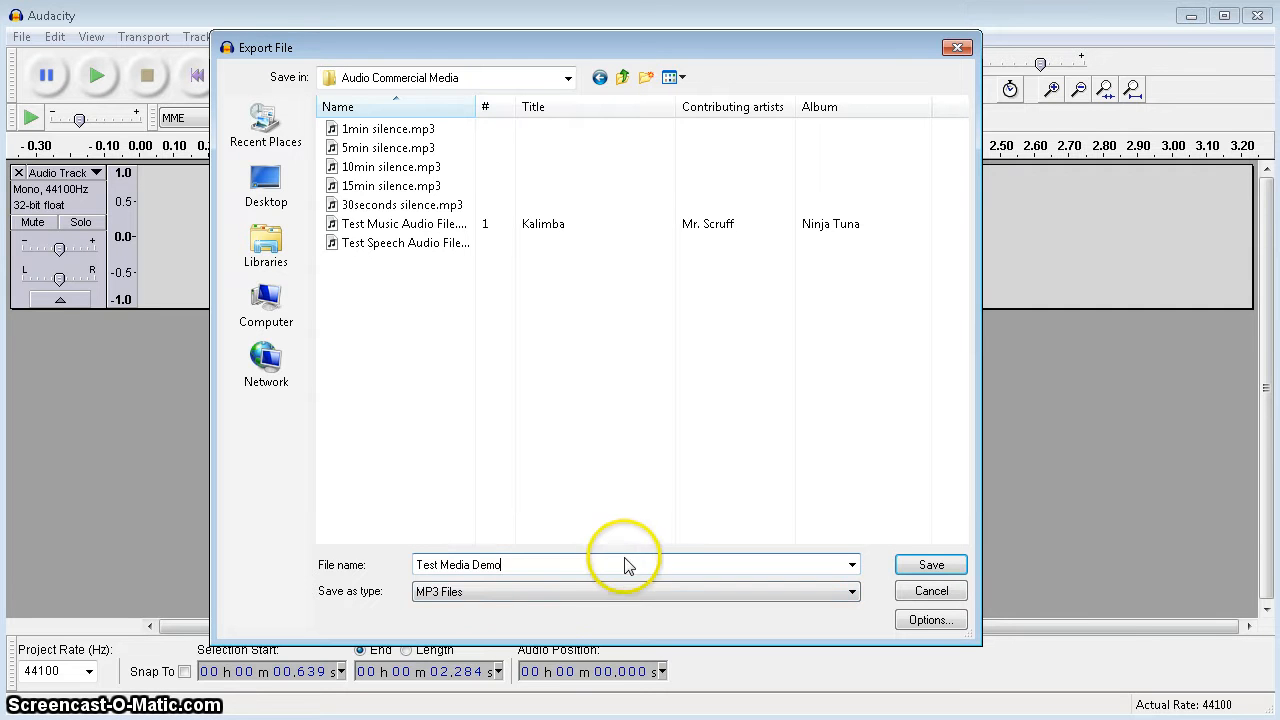
Check the MP3 options and keep variable bit rate with quality 4, 145-185 kbps, fast speed and joint stereo.
{"action": "left_click", "coordinate": [913, 622]}
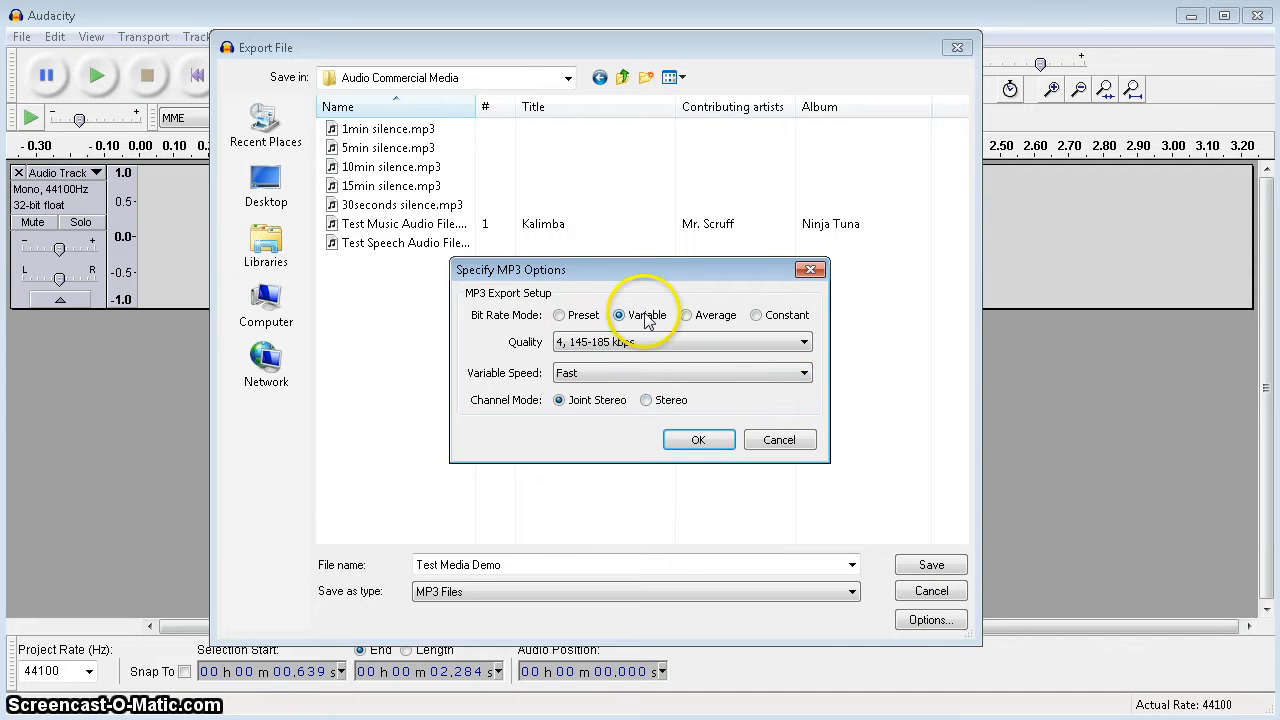
{"action": "left_click", "coordinate": [630, 343]}
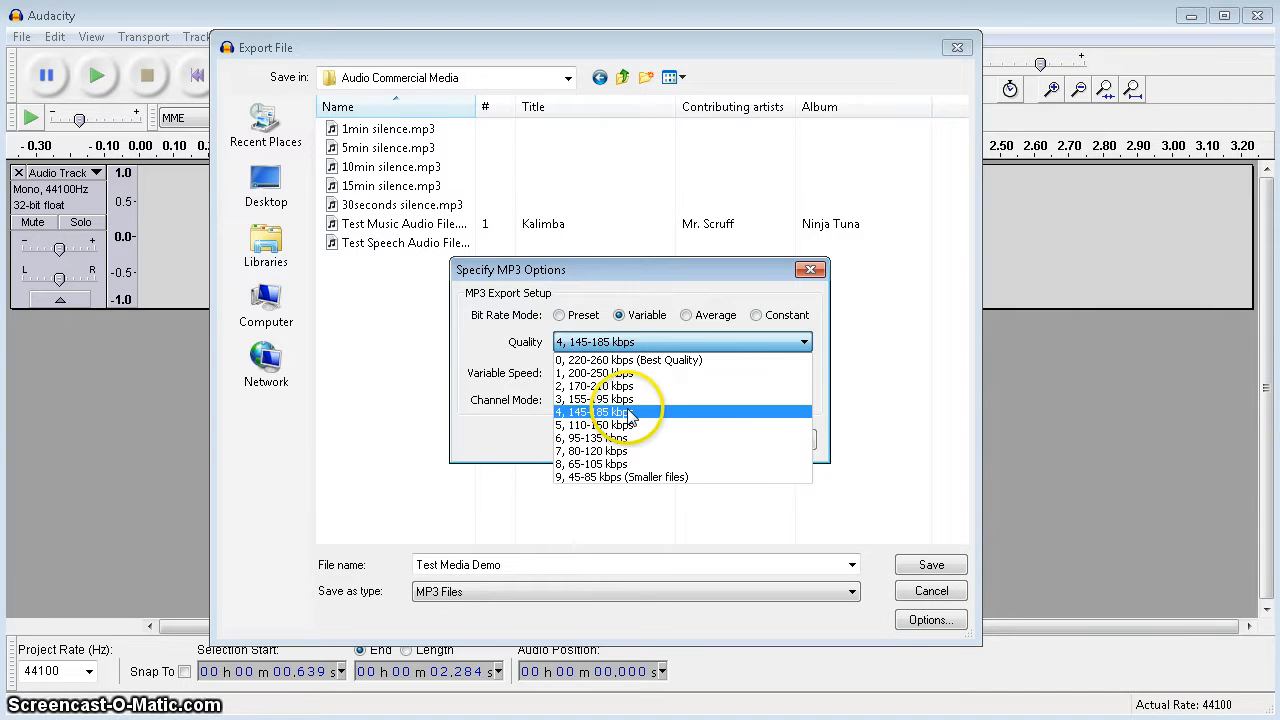
{"action": "left_click", "coordinate": [640, 420]}
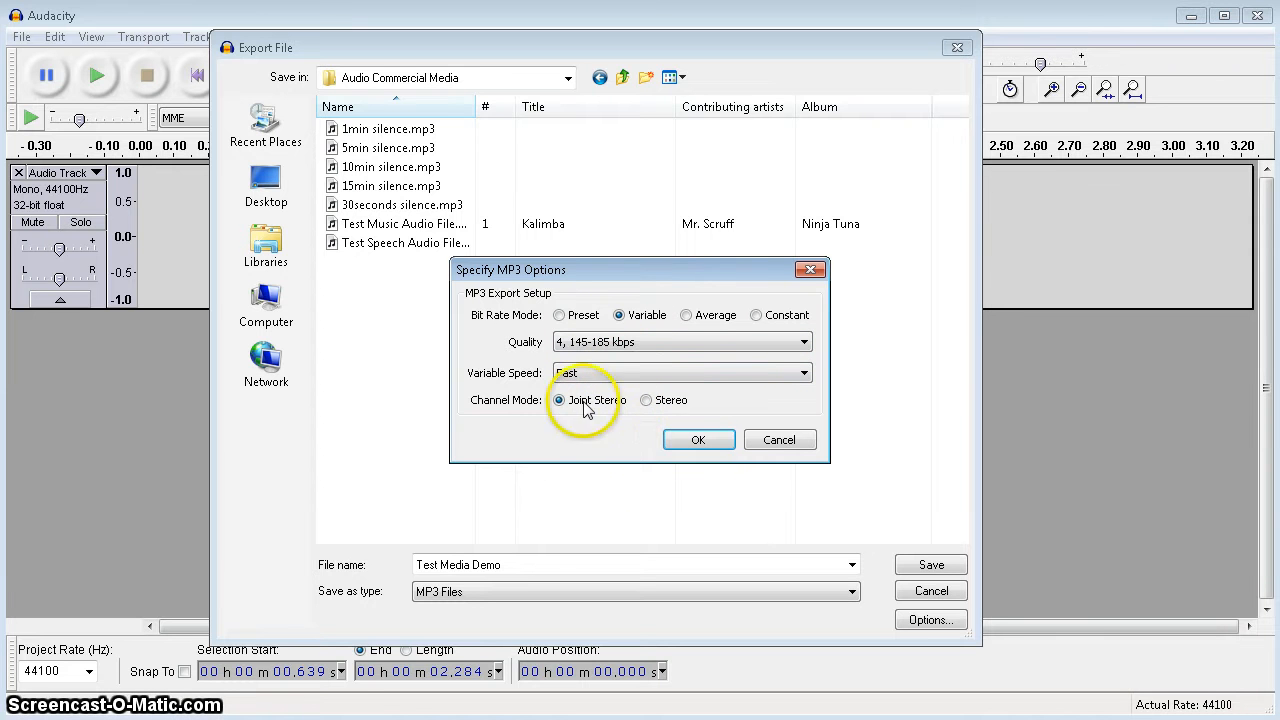
{"action": "left_click", "coordinate": [706, 438]}
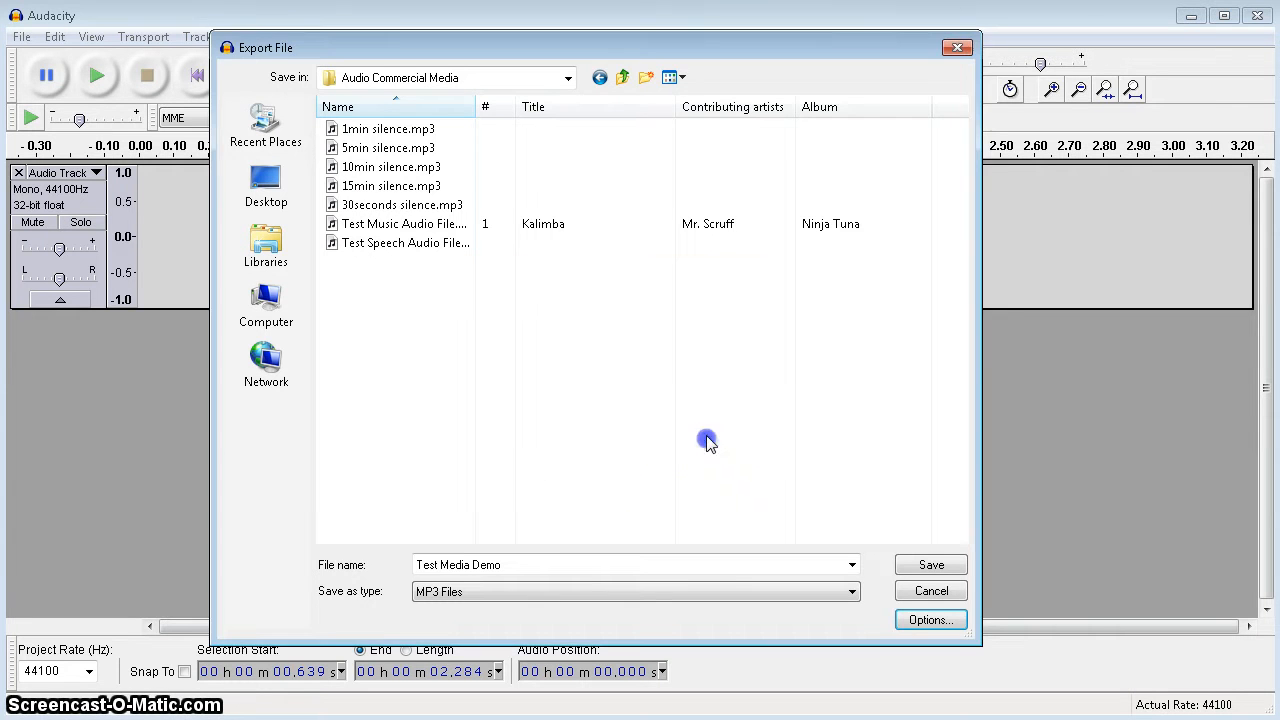
Save the MP3 export and accept the metadata with all tags left blank.
{"action": "left_click", "coordinate": [919, 567]}
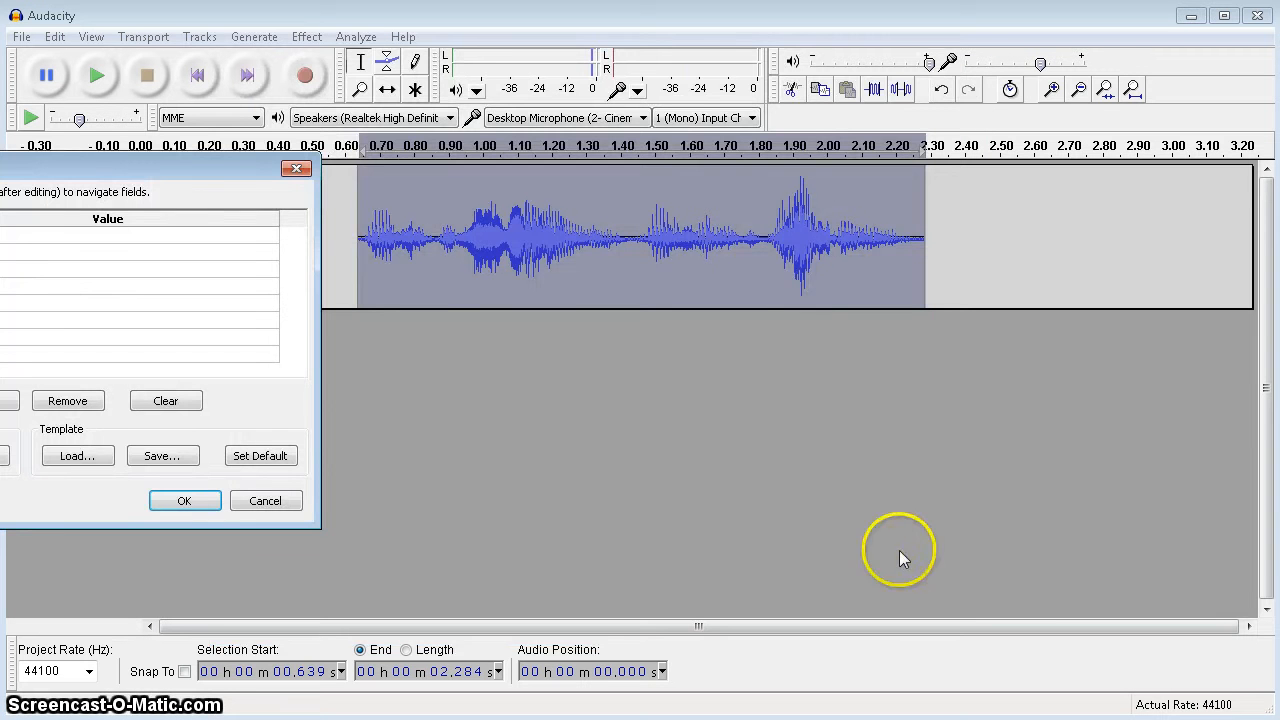
{"action": "left_click_drag", "start_coordinate": [171, 168], "coordinate": [632, 188]}
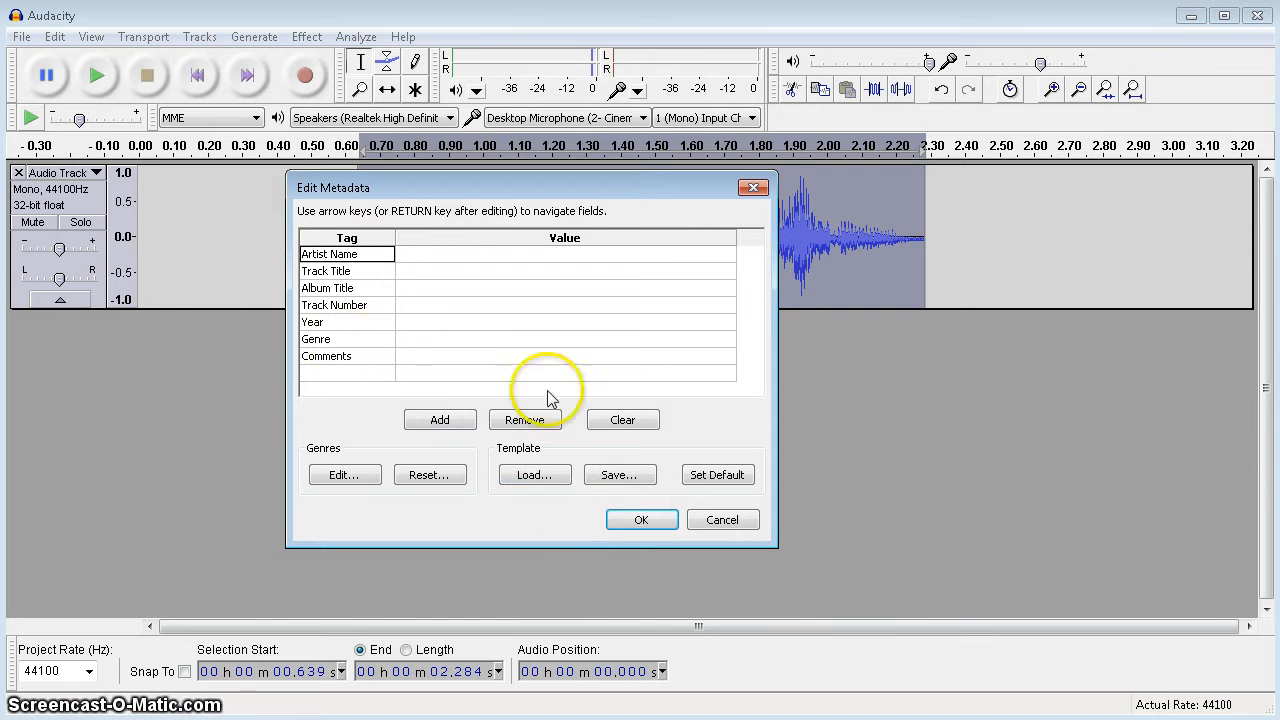
{"action": "left_click", "coordinate": [650, 520]}
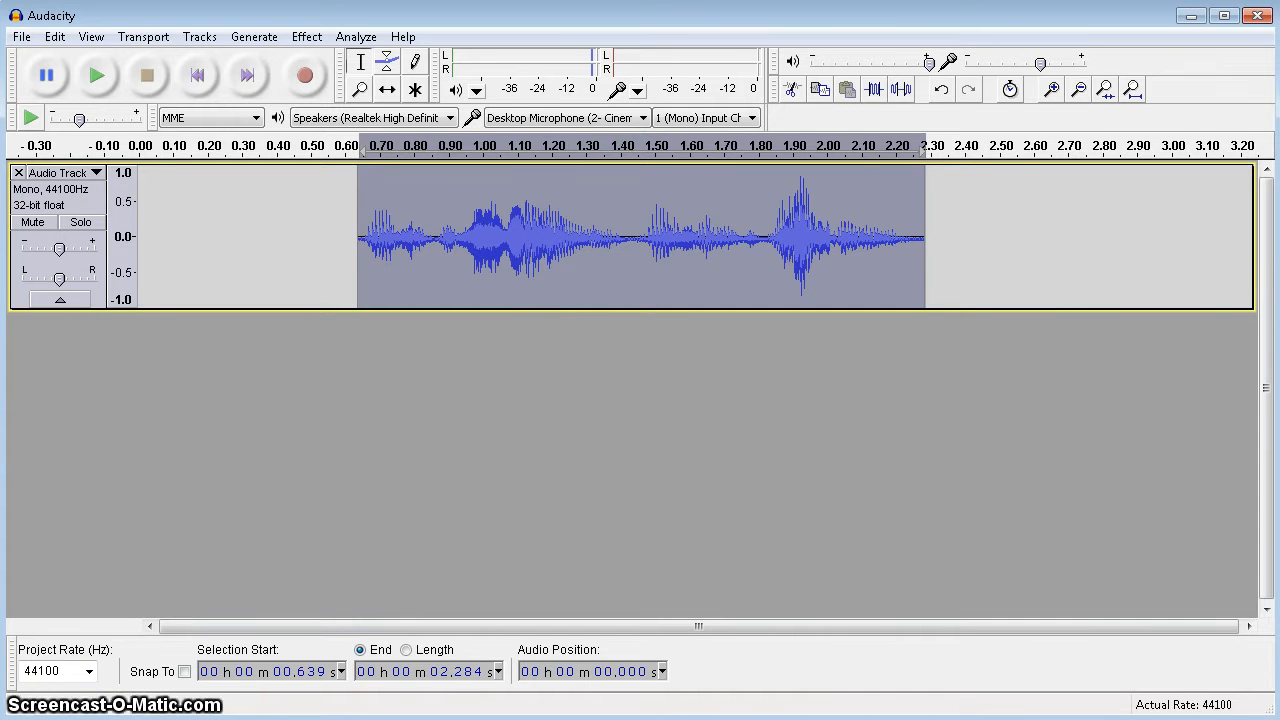
Switch to Windows Explorer and check Test Media Demo.mp3 in the Audio Commercial Media folder.
{"action": "key", "text": "alt+Tab"}
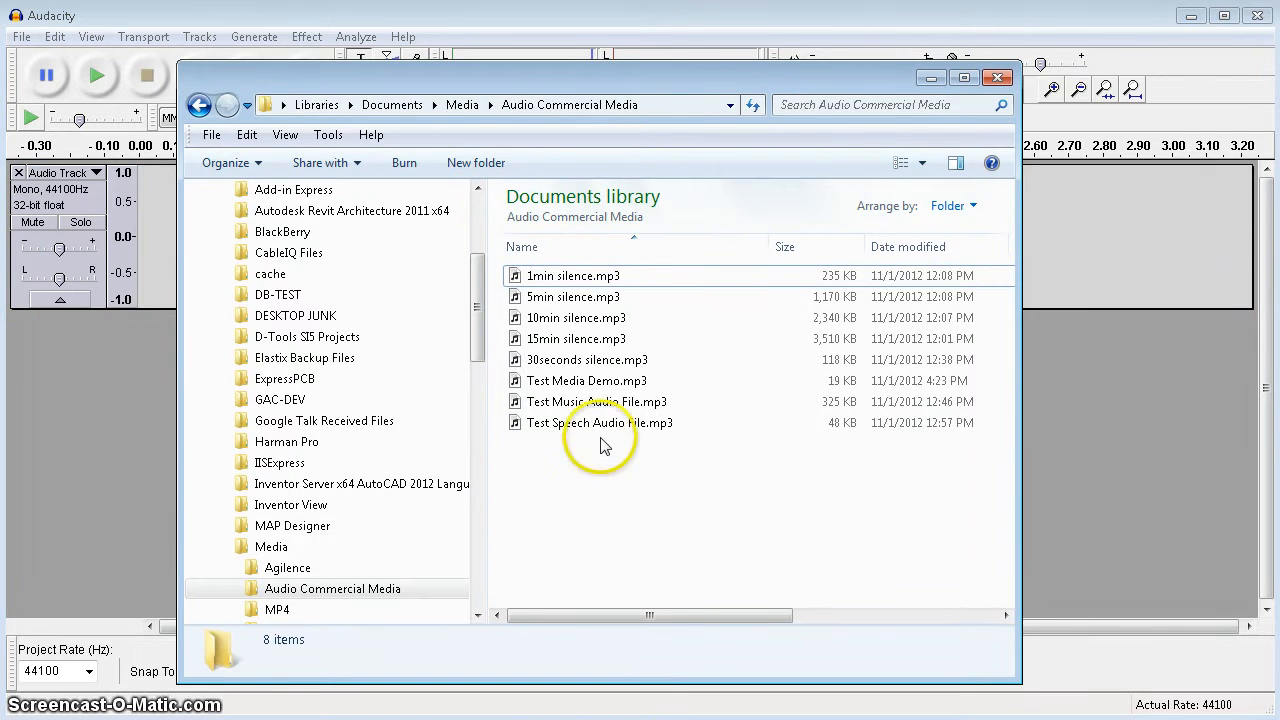
{"action": "left_click", "coordinate": [572, 386]}
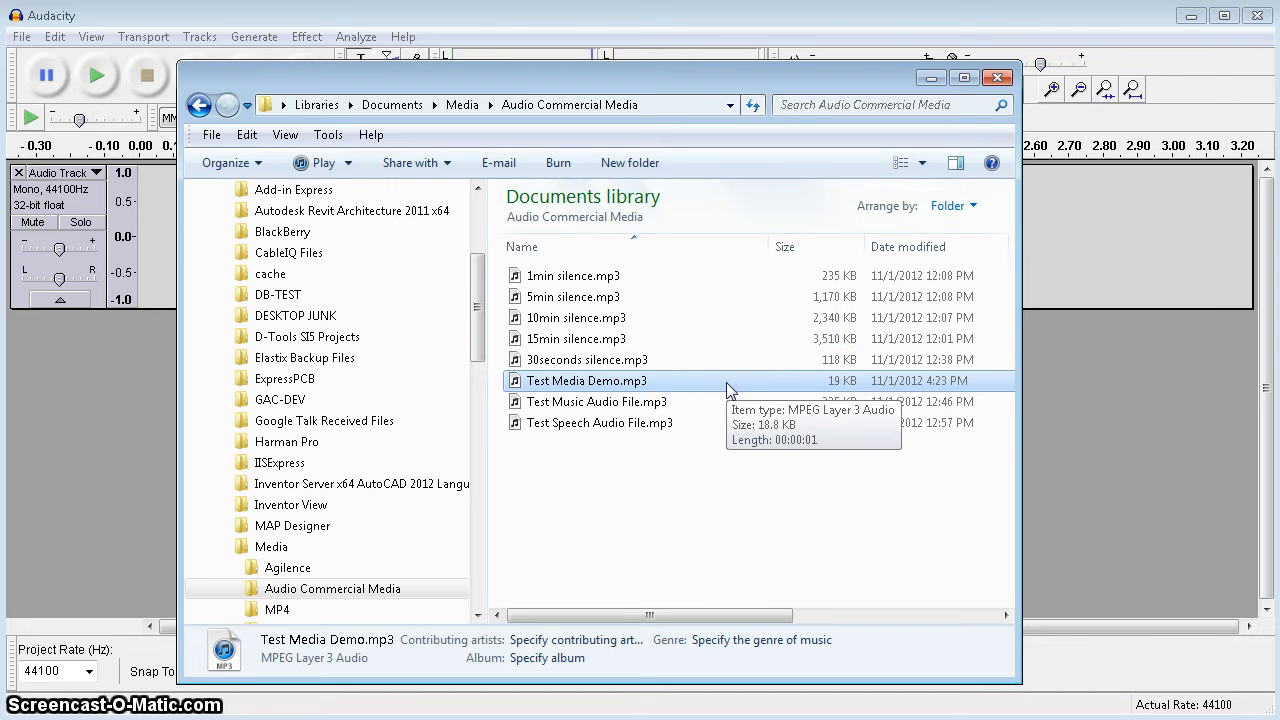
Return to Audacity and remove the exported audio track from the project.
{"action": "left_click", "coordinate": [933, 78]}
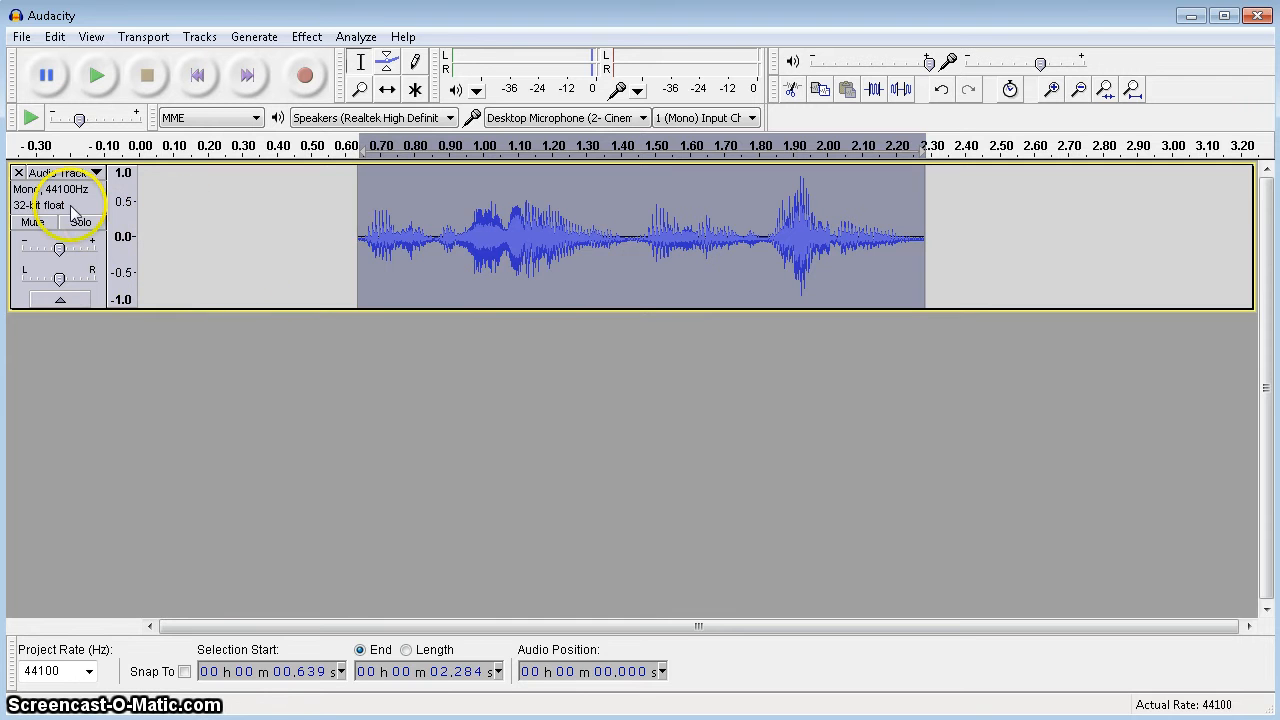
{"action": "left_click", "coordinate": [18, 173]}
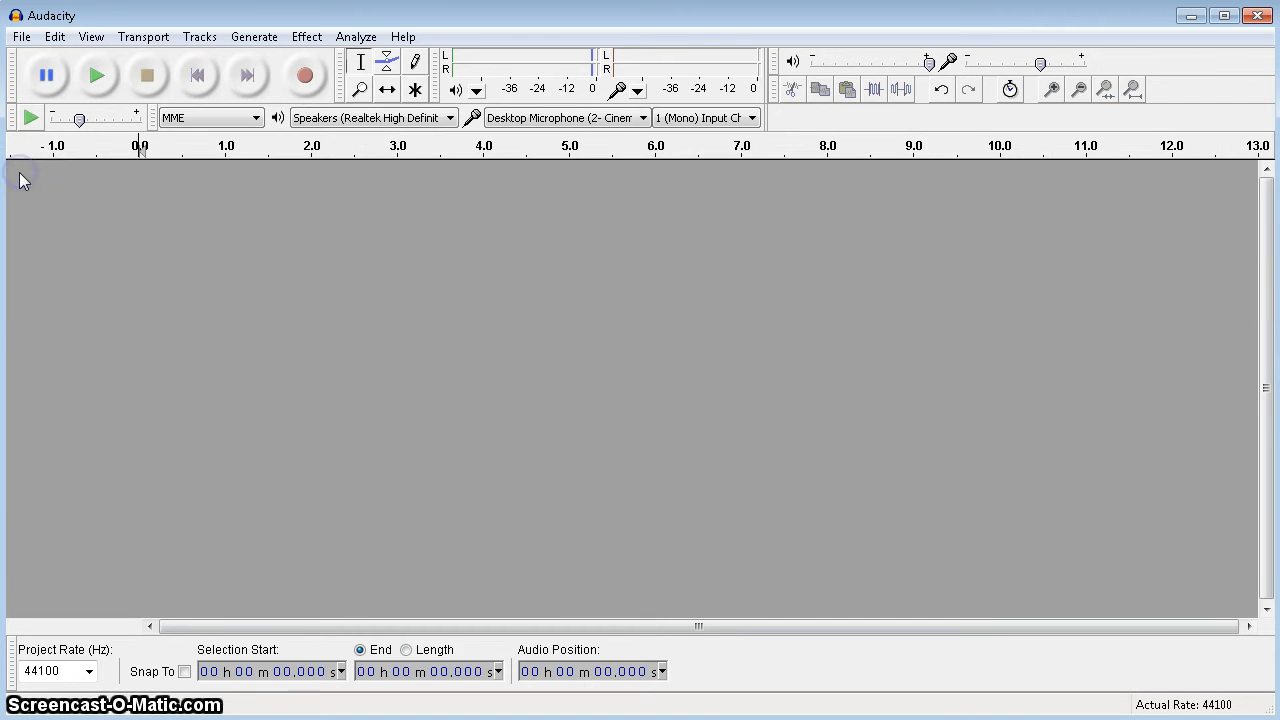
Record another voice clip about 6 seconds long and discard its track.
{"action": "left_click", "coordinate": [305, 76]}
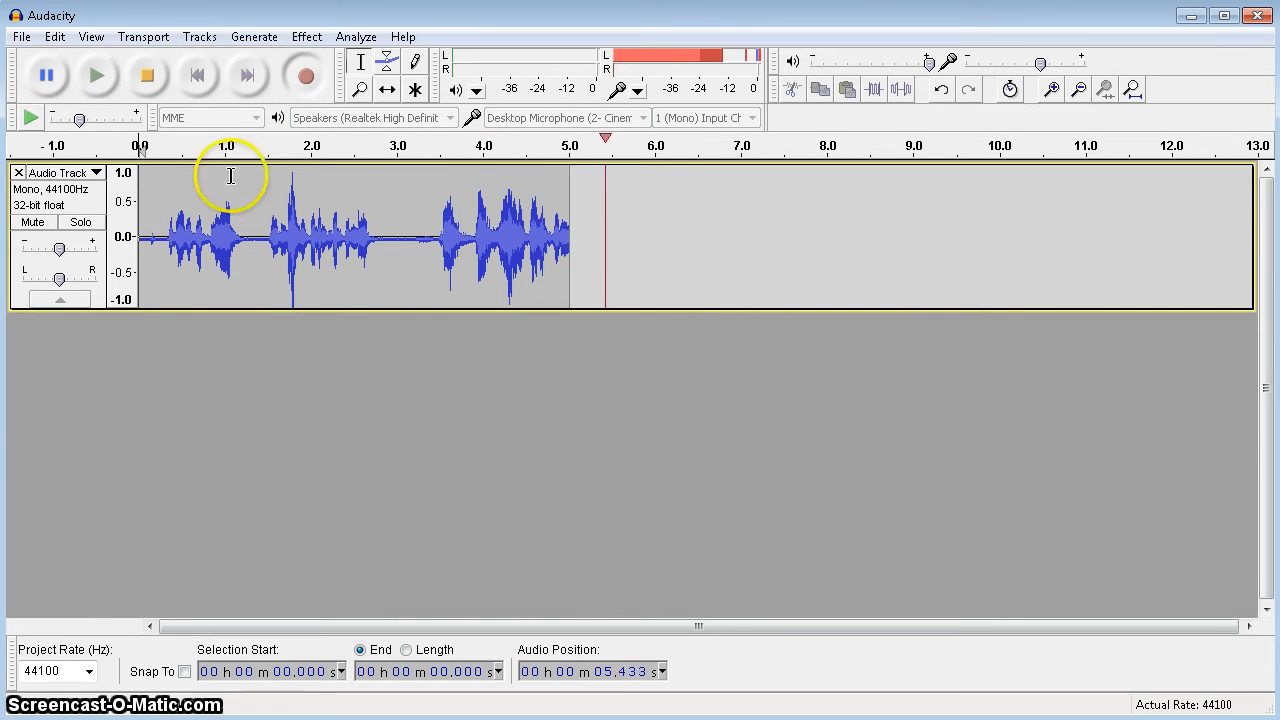
{"action": "left_click", "coordinate": [147, 76]}
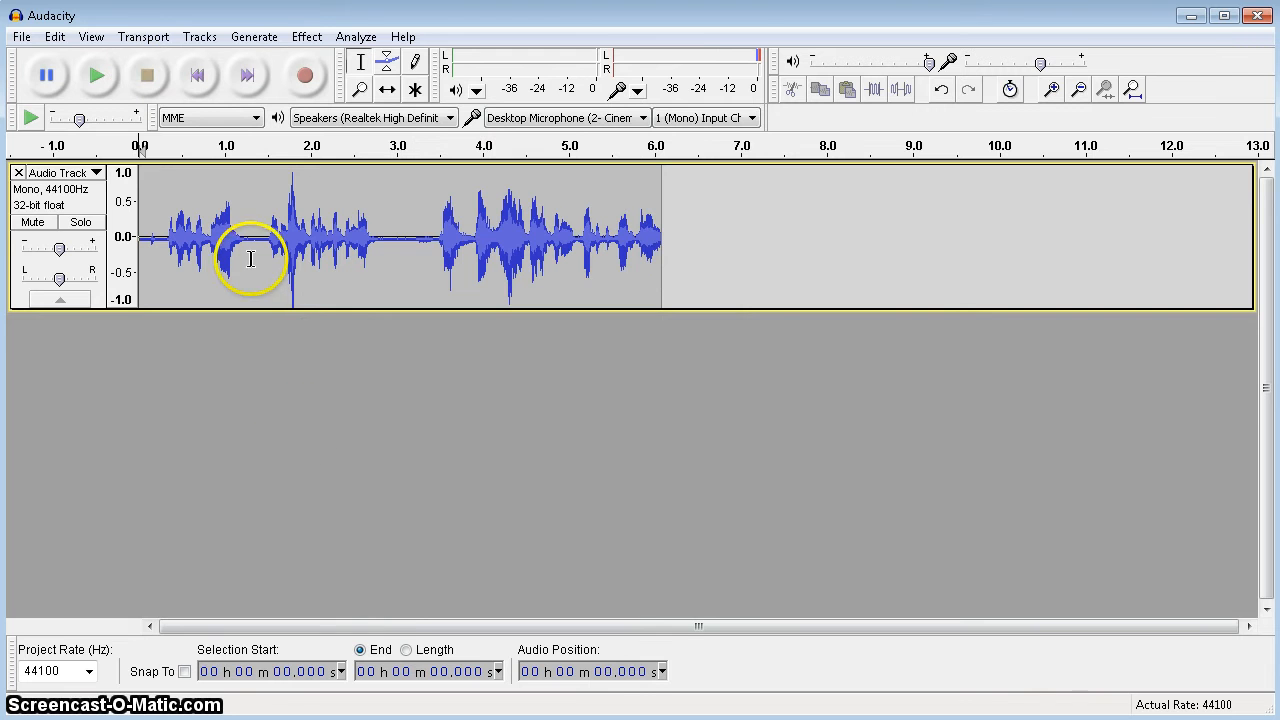
{"action": "left_click", "coordinate": [18, 172]}
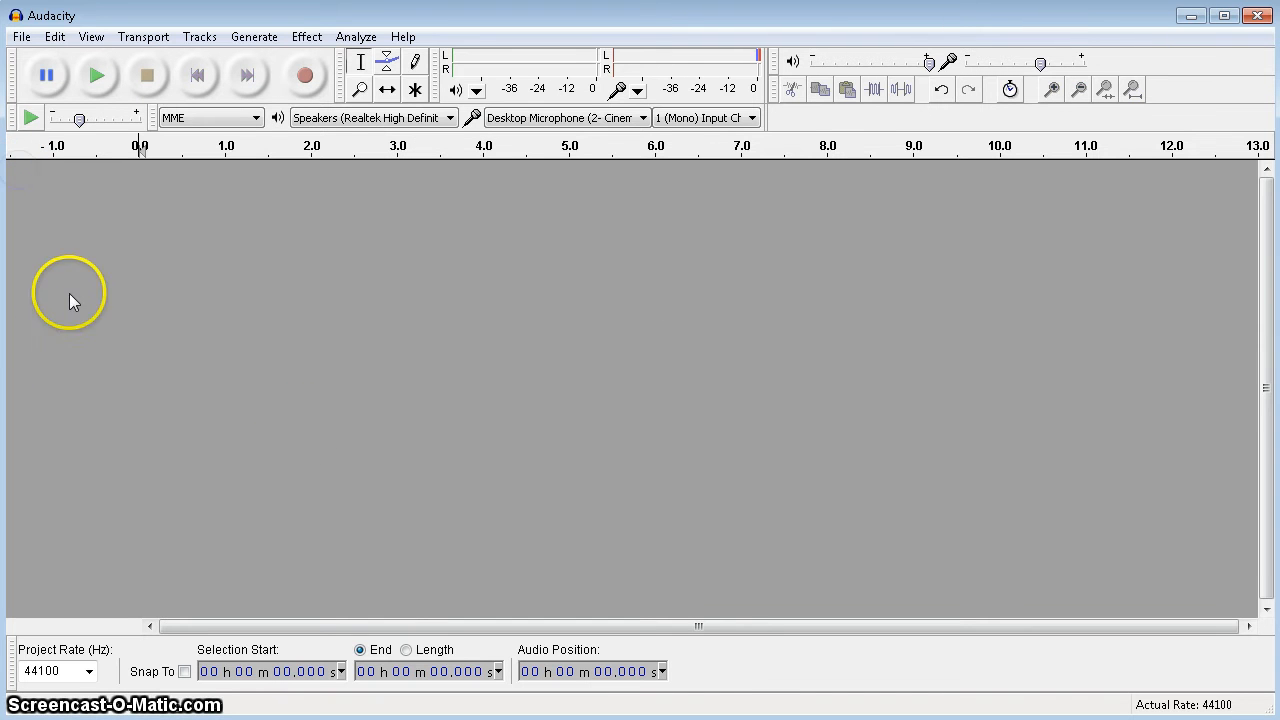
{"action": "left_click", "coordinate": [1191, 16]}
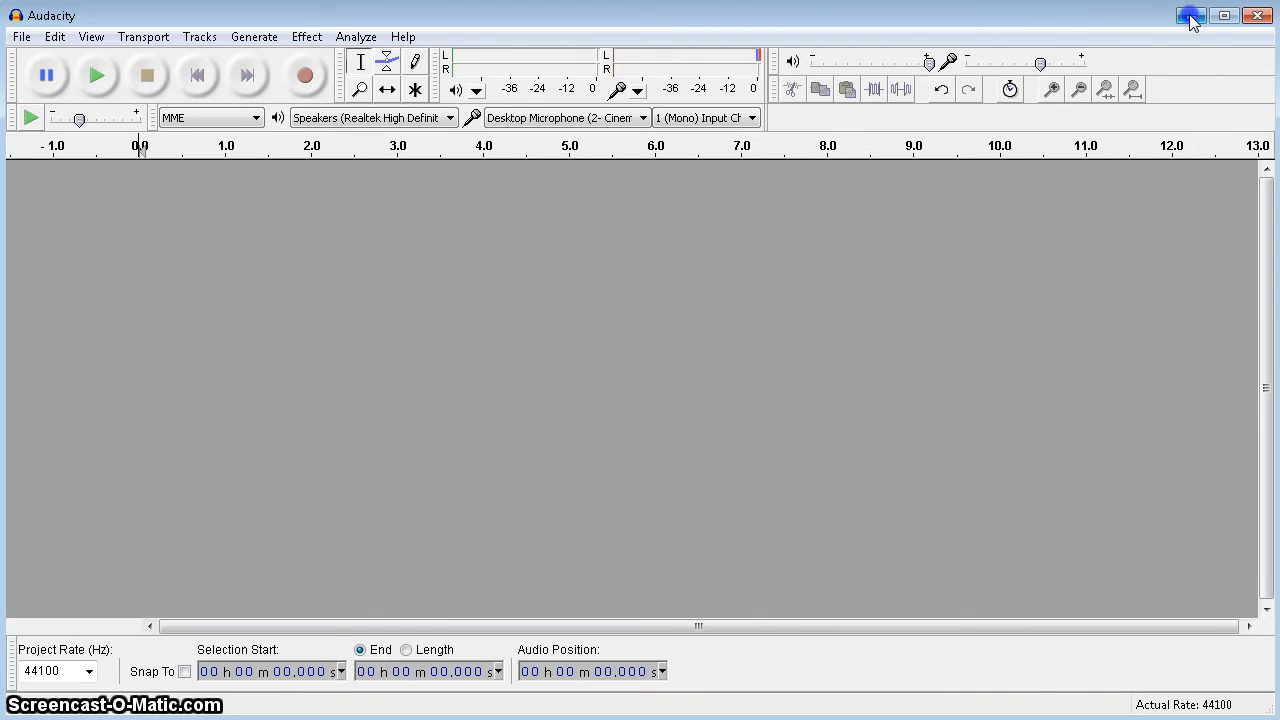